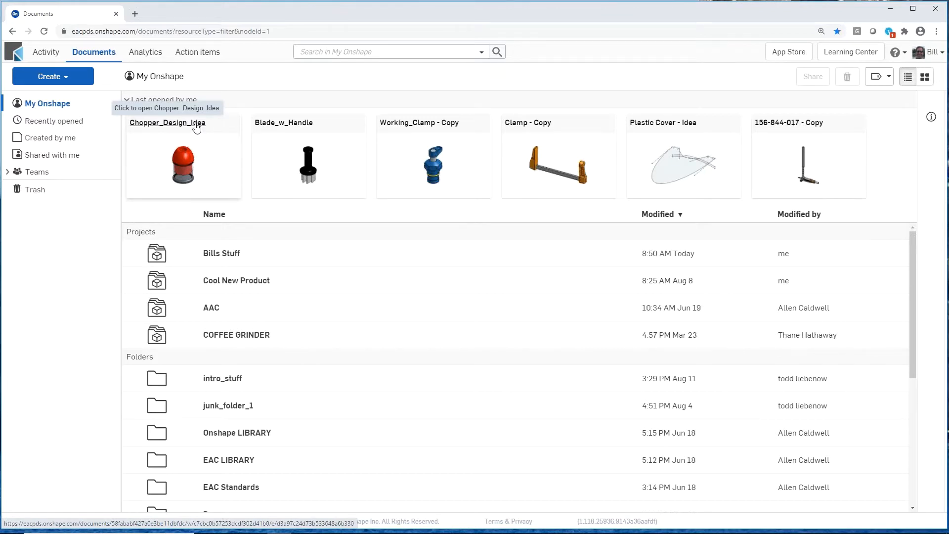
Step: Open the Chopper_Design_Idea document and look over the chopper model in Part Studio 1
{"action": "left_click", "coordinate": [197, 125]}
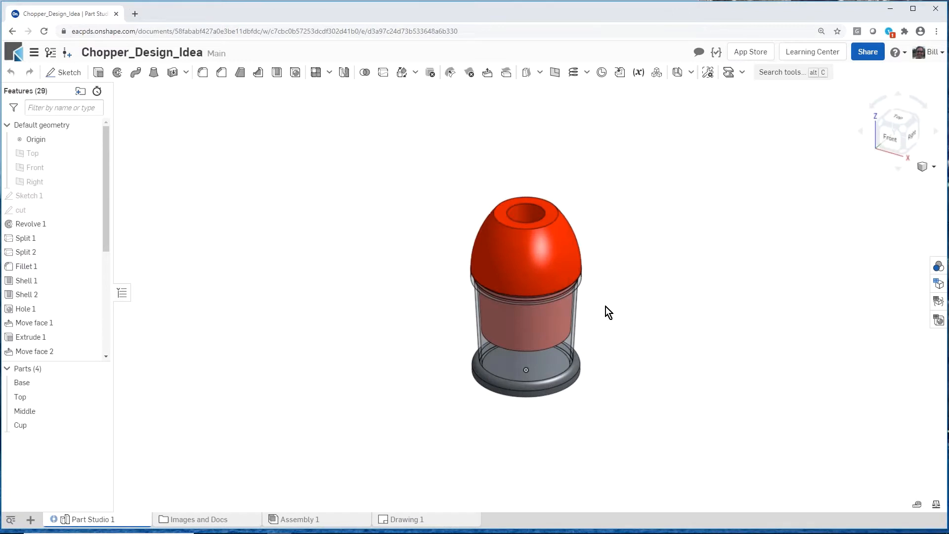
{"action": "scroll", "coordinate": [604, 306], "scroll_direction": "up", "scroll_amount": 4}
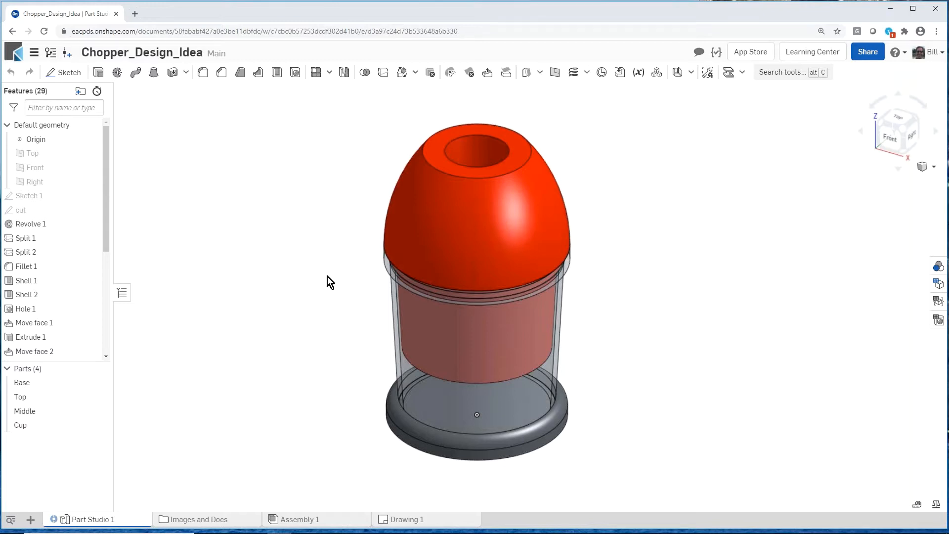
{"action": "mouse_move", "coordinate": [330, 283]}
{"action": "right_mouse_down"}
{"action": "mouse_move", "coordinate": [331, 297]}
{"action": "mouse_move", "coordinate": [356, 291]}
{"action": "mouse_move", "coordinate": [324, 293]}
{"action": "mouse_move", "coordinate": [328, 319]}
{"action": "mouse_move", "coordinate": [327, 257]}
{"action": "mouse_move", "coordinate": [331, 298]}
{"action": "right_mouse_up"}
{"action": "scroll", "coordinate": [331, 298], "scroll_direction": "up", "scroll_amount": 2}
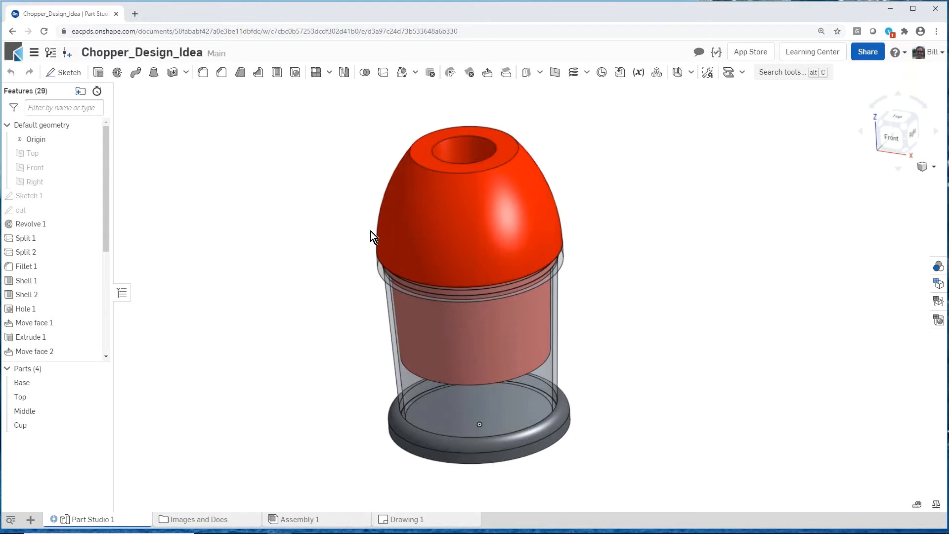
Step: Review the changes recorded for the Main workspace in the document's version history
{"action": "left_click", "coordinate": [50, 54]}
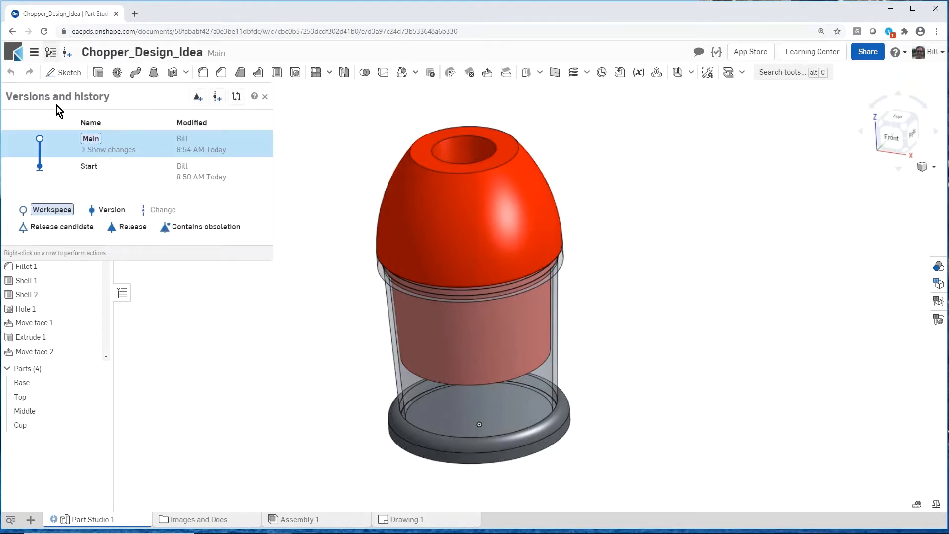
{"action": "left_click", "coordinate": [117, 151]}
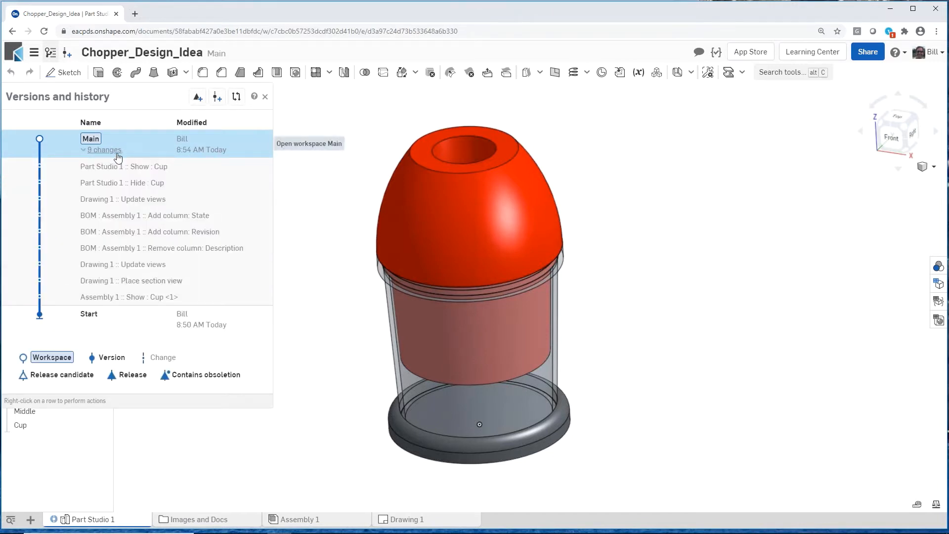
{"action": "left_click", "coordinate": [117, 151]}
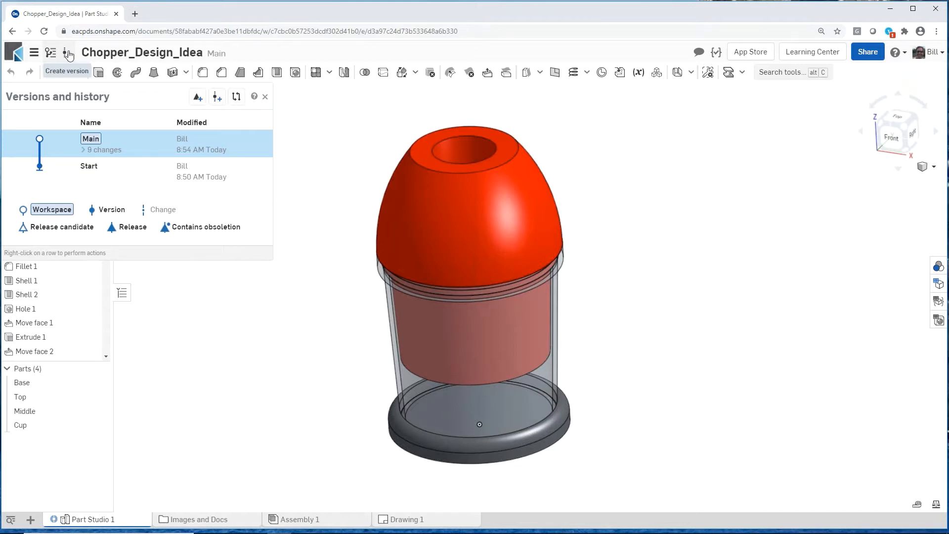
Step: Create a version of the Main workspace named V1-prototype and close the version history
{"action": "left_click", "coordinate": [68, 54]}
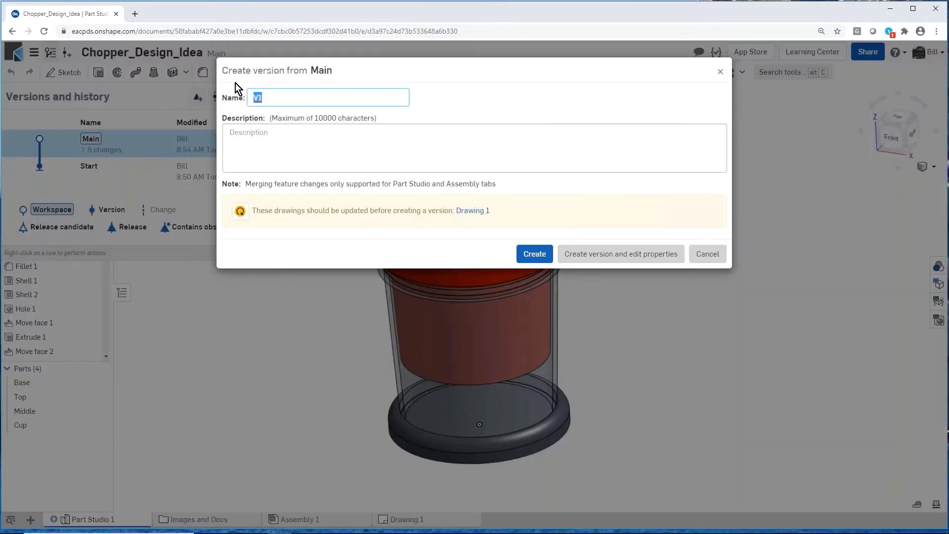
{"action": "left_click", "coordinate": [273, 97]}
{"action": "type", "text": "-prototype"}
{"action": "left_click", "coordinate": [542, 257]}
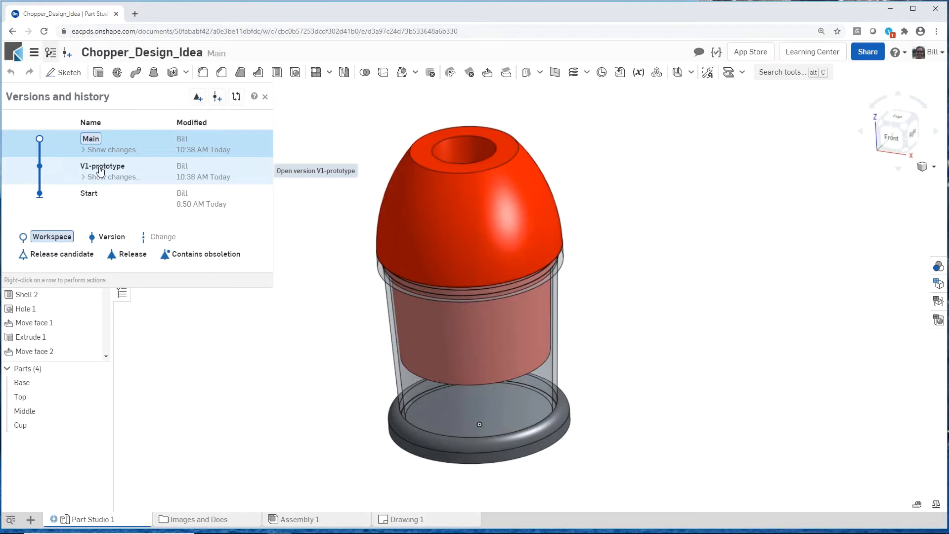
{"action": "left_click", "coordinate": [265, 98]}
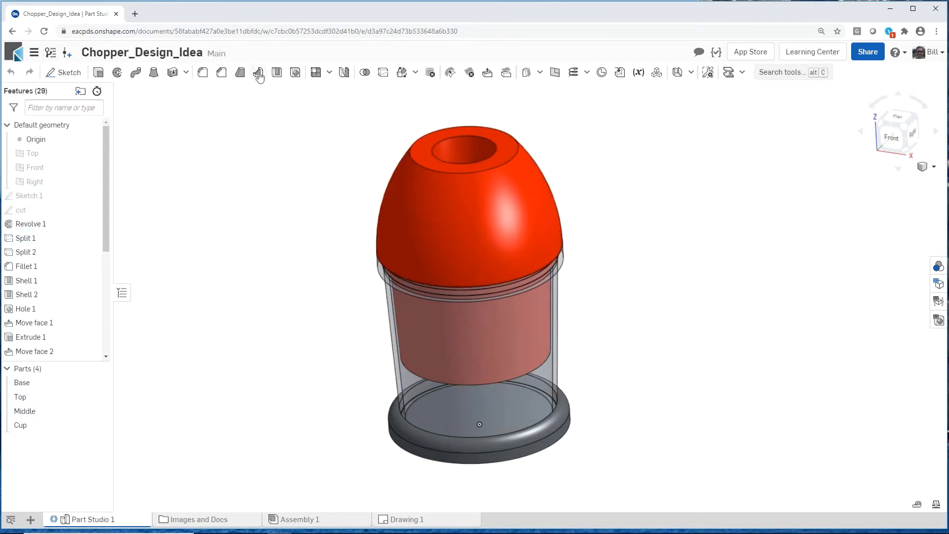
Step: Move the Part number column ahead of Quantity in Assembly 1's bill of materials
{"action": "left_click", "coordinate": [289, 519]}
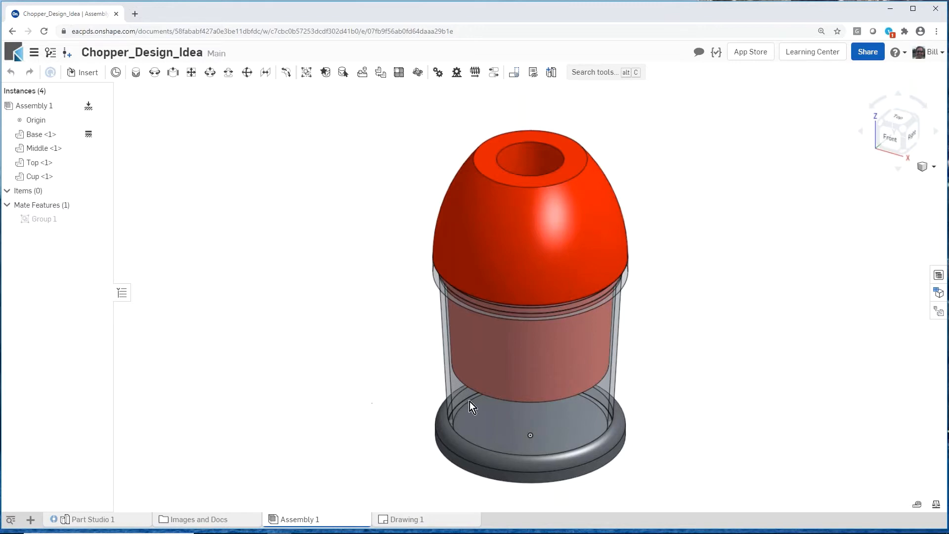
{"action": "left_click", "coordinate": [937, 277]}
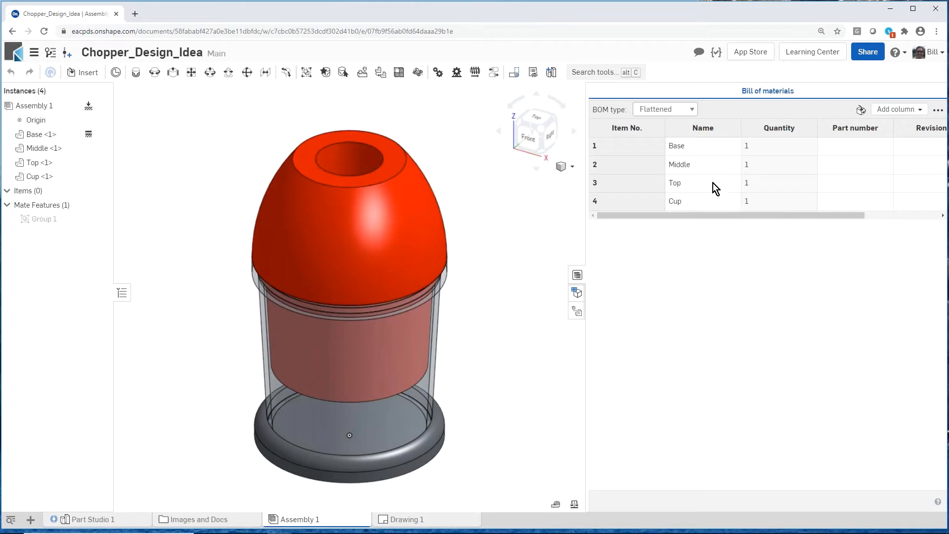
{"action": "right_click", "coordinate": [826, 131]}
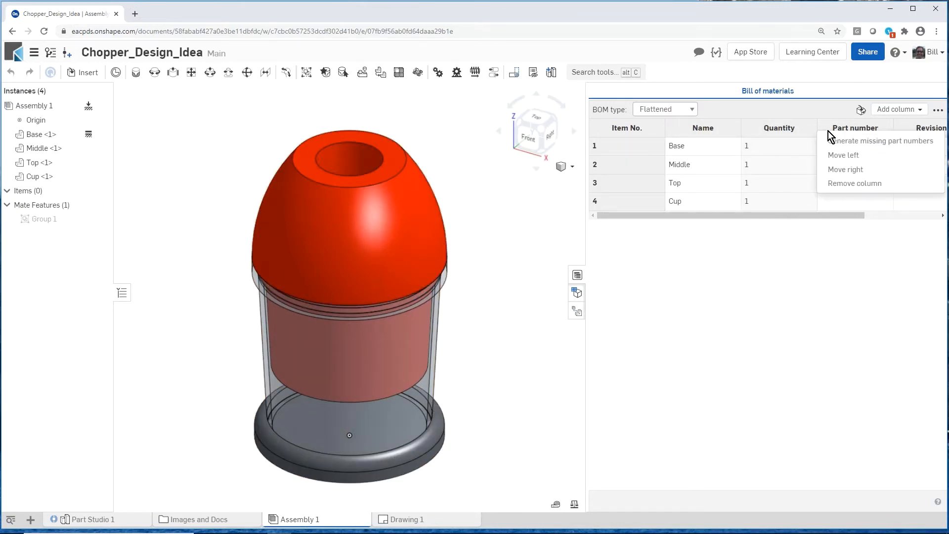
{"action": "left_click", "coordinate": [846, 158]}
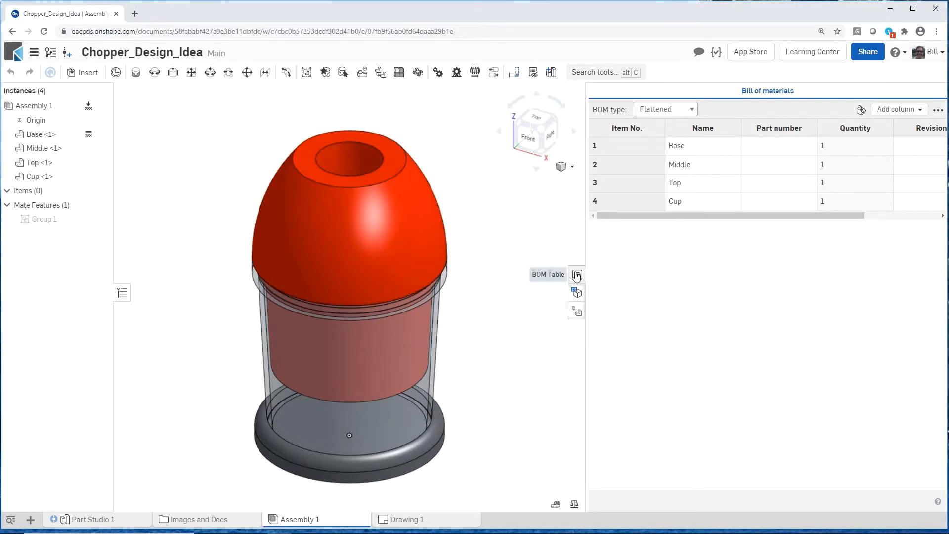
{"action": "left_click", "coordinate": [576, 276]}
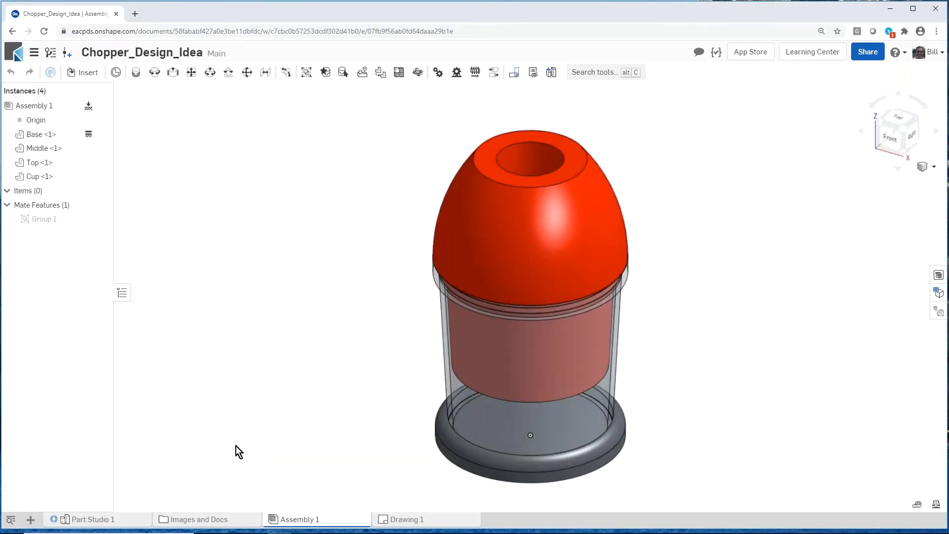
Step: Start a release candidate for Assembly 1 and generate part numbers for the assembly and its Base, Middle, Top and Cup parts
{"action": "right_click", "coordinate": [292, 520]}
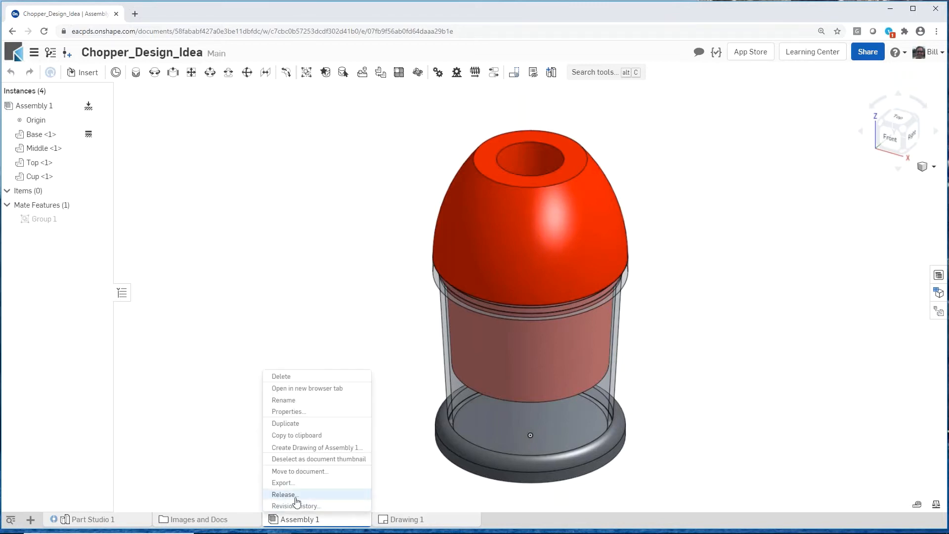
{"action": "left_click", "coordinate": [284, 494]}
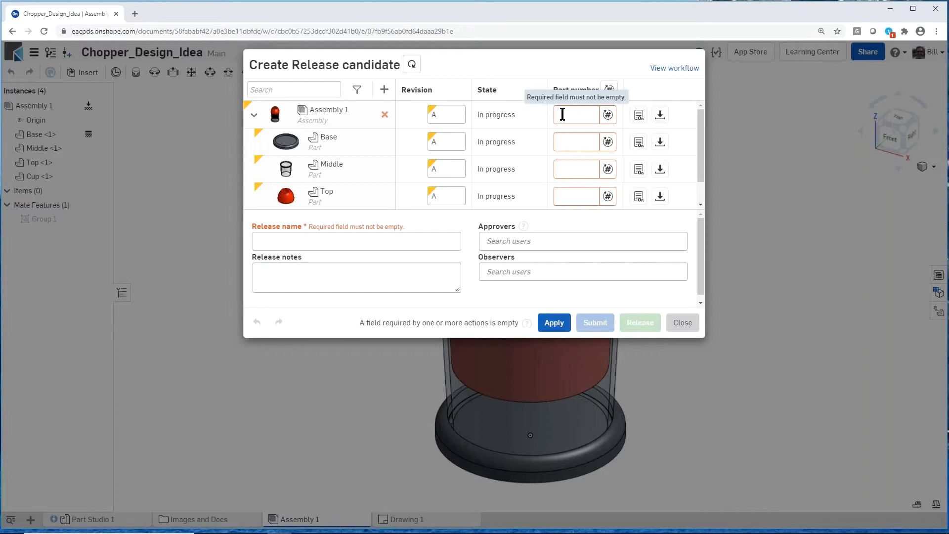
{"action": "left_click", "coordinate": [608, 116]}
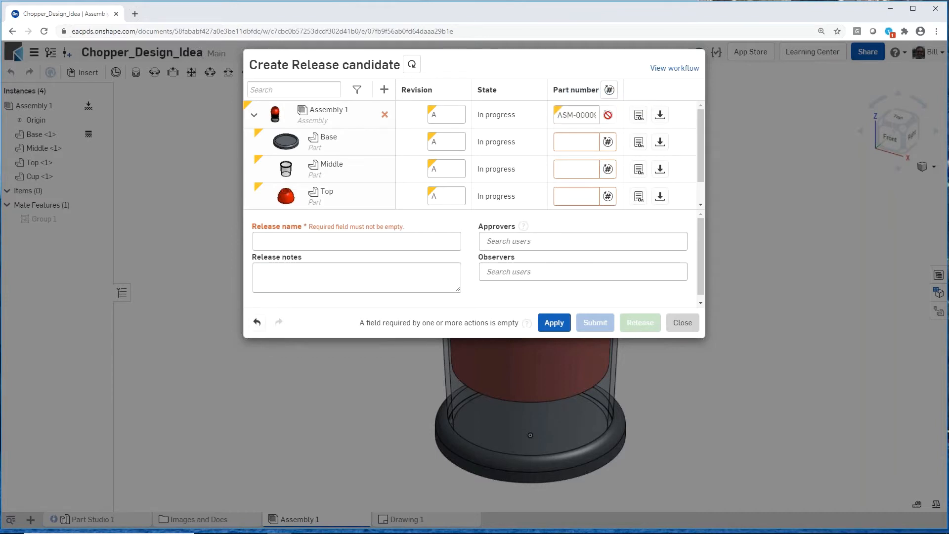
{"action": "left_click", "coordinate": [608, 143]}
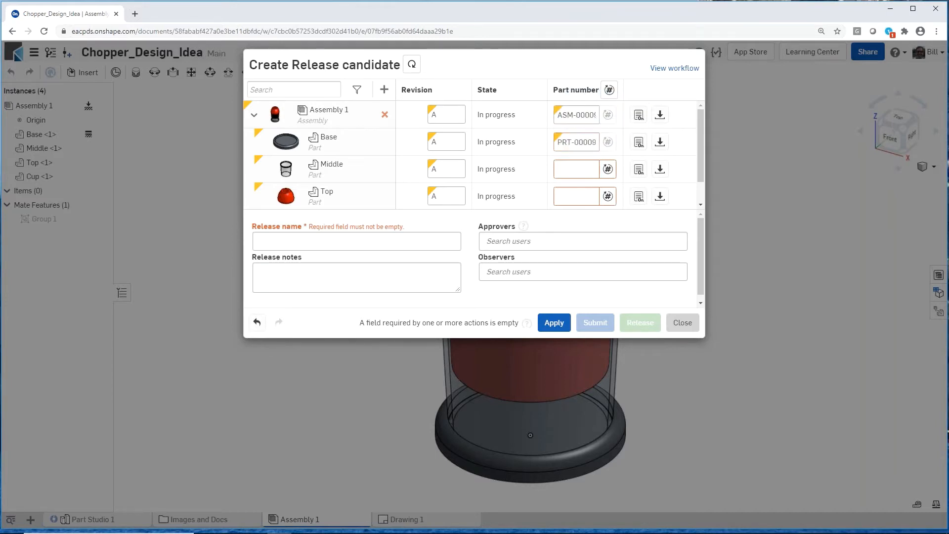
{"action": "left_click", "coordinate": [608, 169]}
{"action": "left_click", "coordinate": [608, 197]}
{"action": "scroll", "coordinate": [609, 197], "scroll_direction": "down", "scroll_amount": 1}
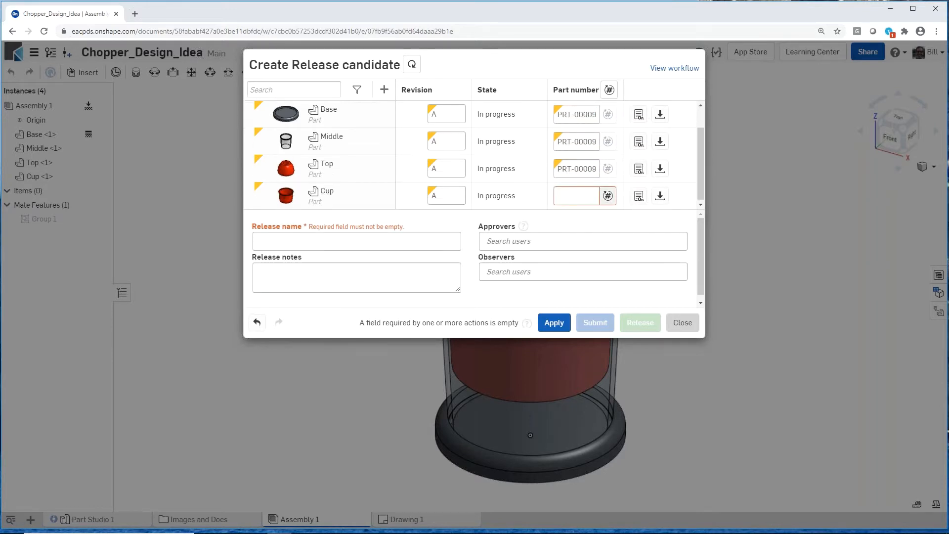
{"action": "left_click", "coordinate": [608, 196]}
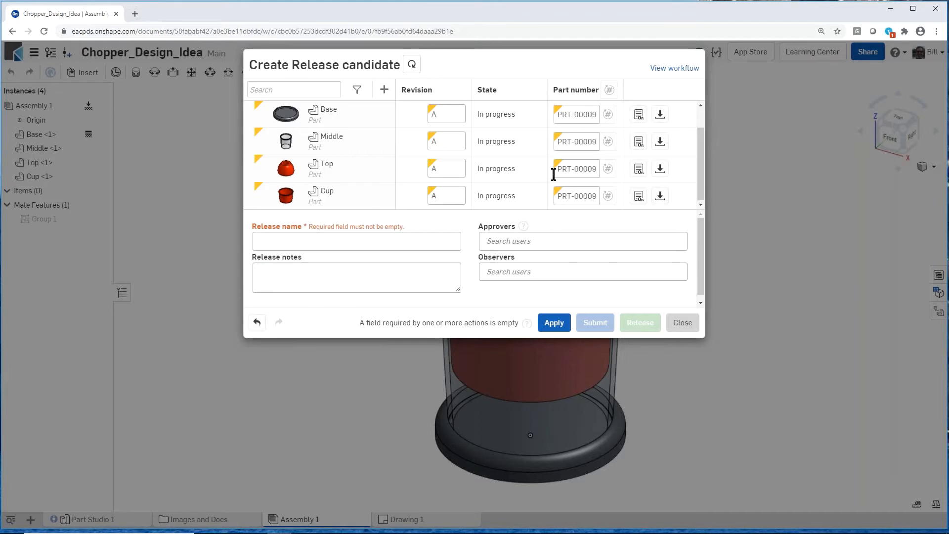
{"action": "scroll", "coordinate": [554, 170], "scroll_direction": "up", "scroll_amount": 1}
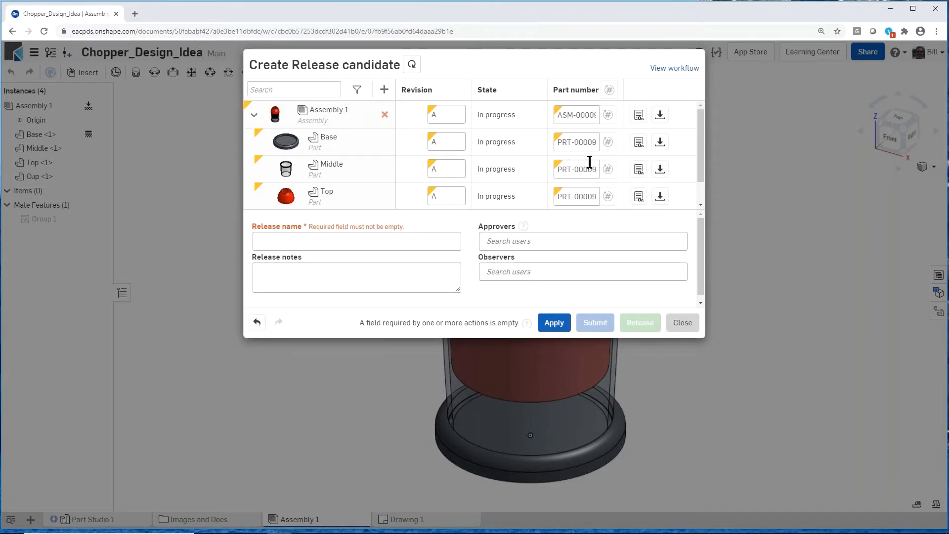
Step: Name the release candidate prtotype-release and enter "ready to go" as its release notes
{"action": "left_click", "coordinate": [271, 239]}
{"action": "type", "text": "prto"}
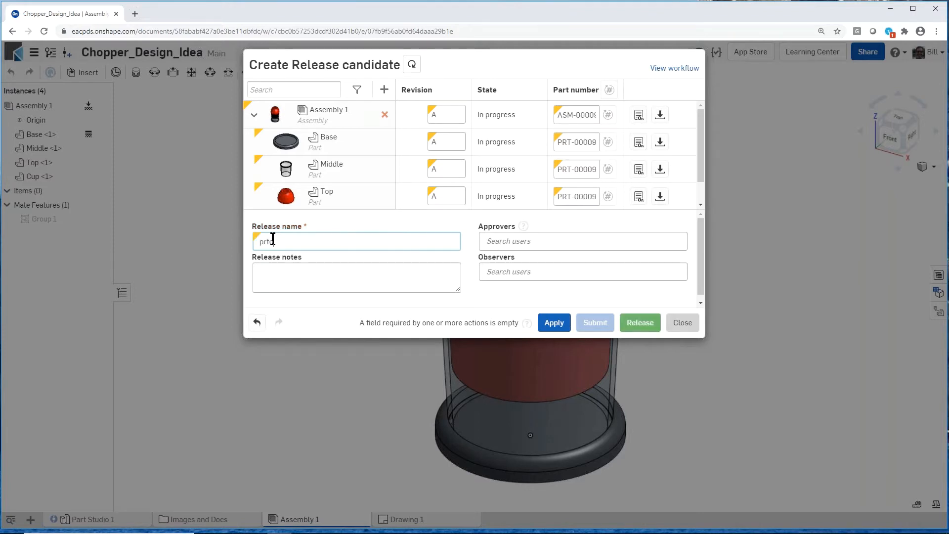
{"action": "type", "text": "totype-release"}
{"action": "left_click", "coordinate": [280, 272]}
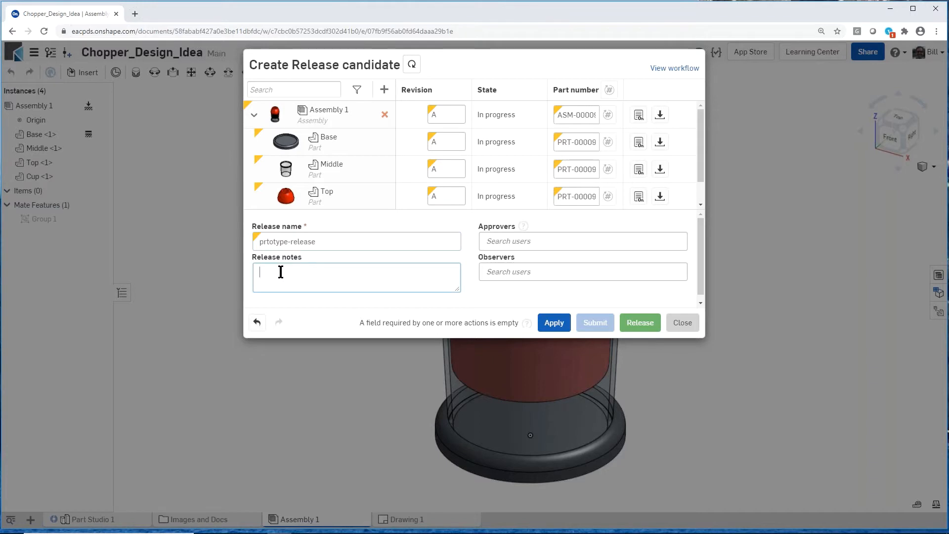
{"action": "type", "text": "ready to go"}
Step: Assign a colleague as the approver, submit the release candidate and dismiss the processing message
{"action": "left_click", "coordinate": [503, 240]}
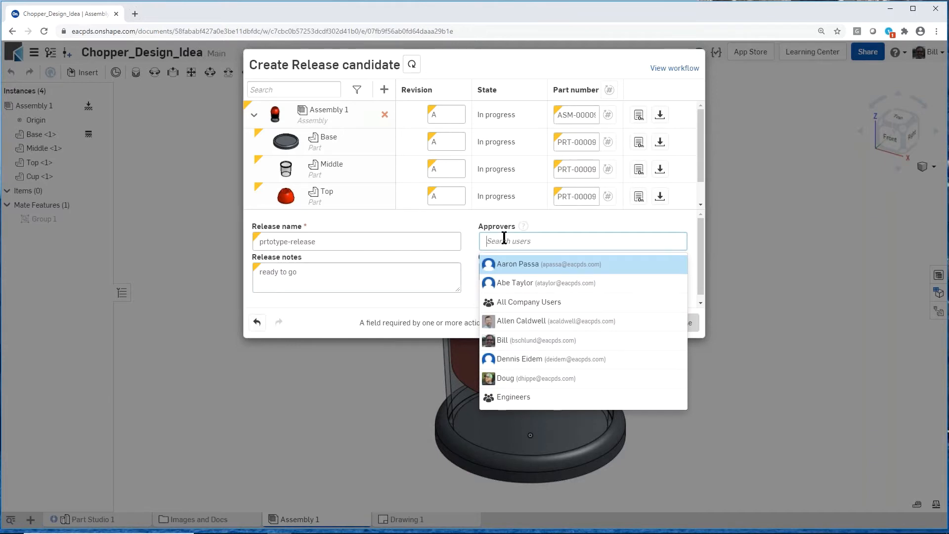
{"action": "type", "text": "nic"}
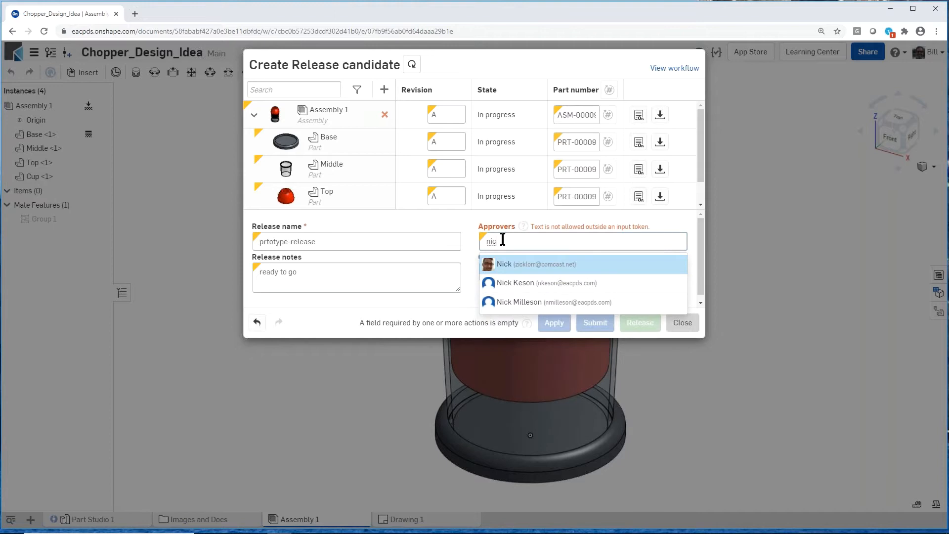
{"action": "left_click", "coordinate": [506, 265]}
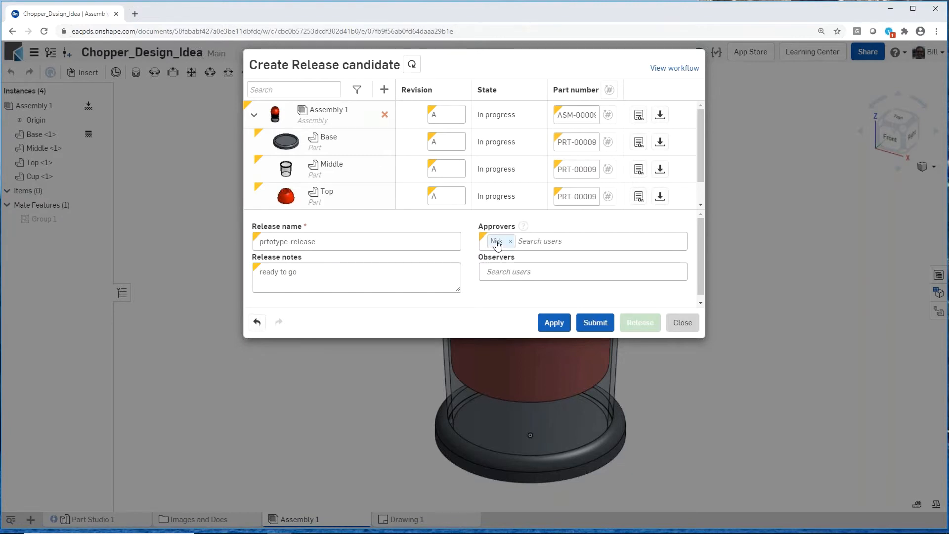
{"action": "left_click", "coordinate": [596, 323]}
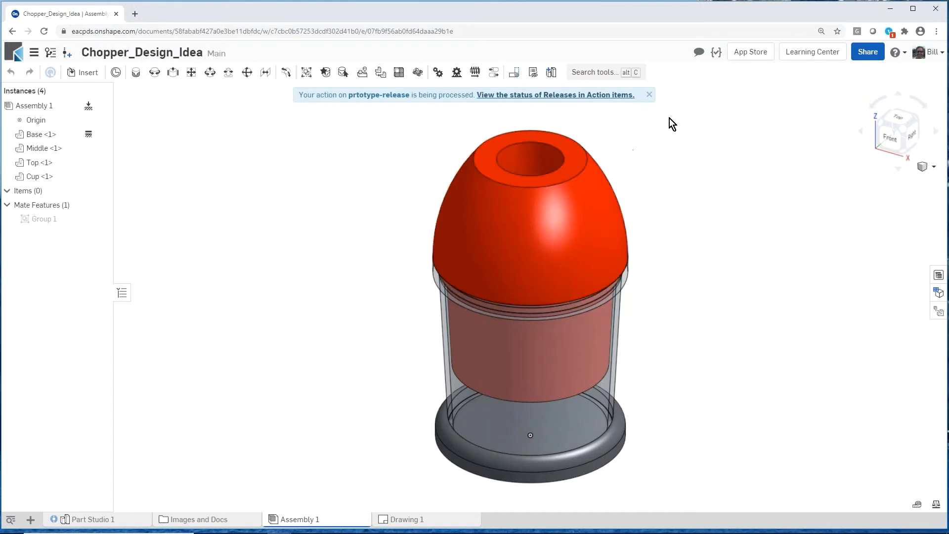
{"action": "left_click", "coordinate": [648, 96]}
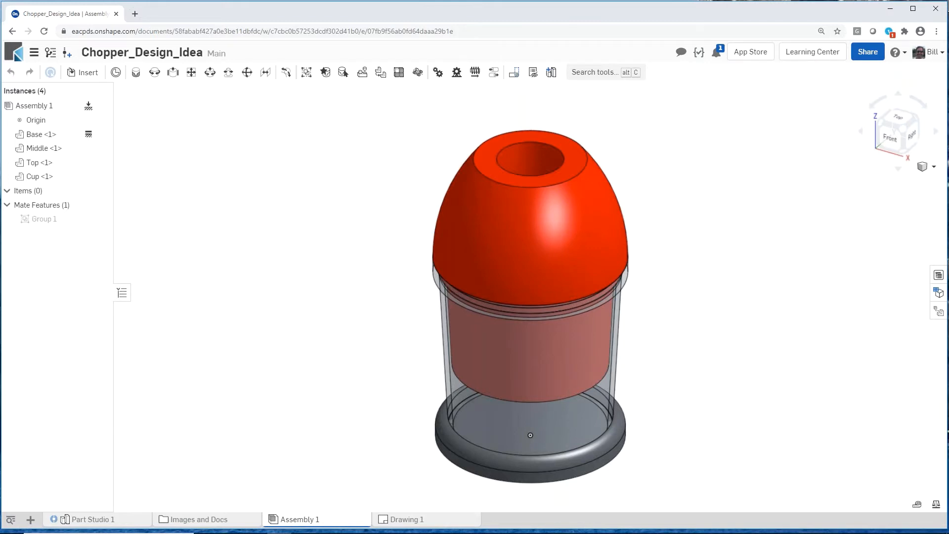
Step: View the release summary on the mirrored phone and check the workflow notification for prtotype-release in Onshape
{"action": "left_click_drag", "start_coordinate": [948, 118], "coordinate": [492, 11]}
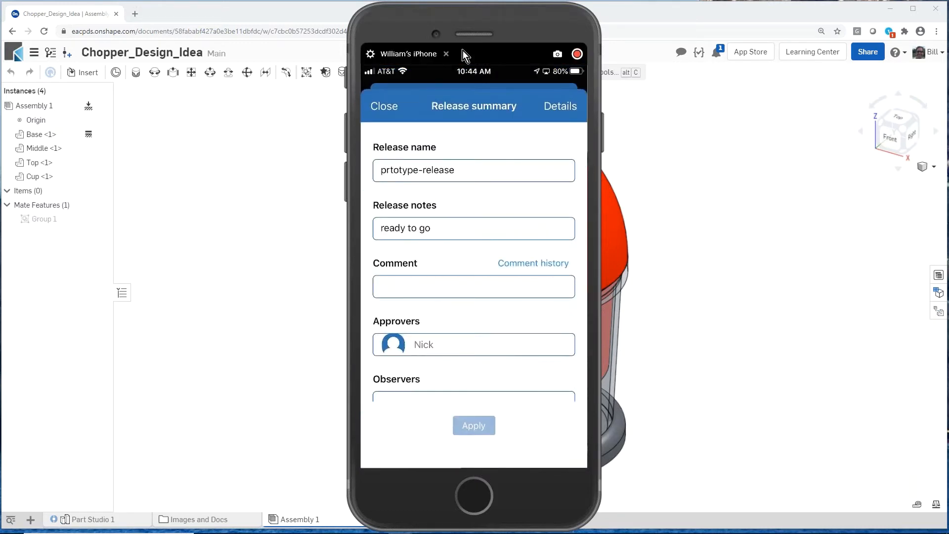
{"action": "left_click_drag", "start_coordinate": [488, 18], "coordinate": [948, 39]}
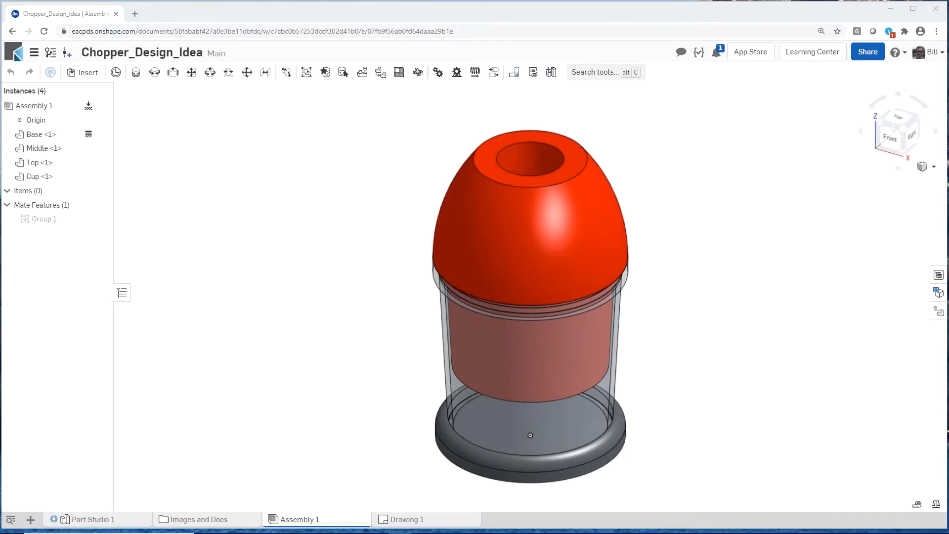
{"action": "left_click", "coordinate": [718, 53]}
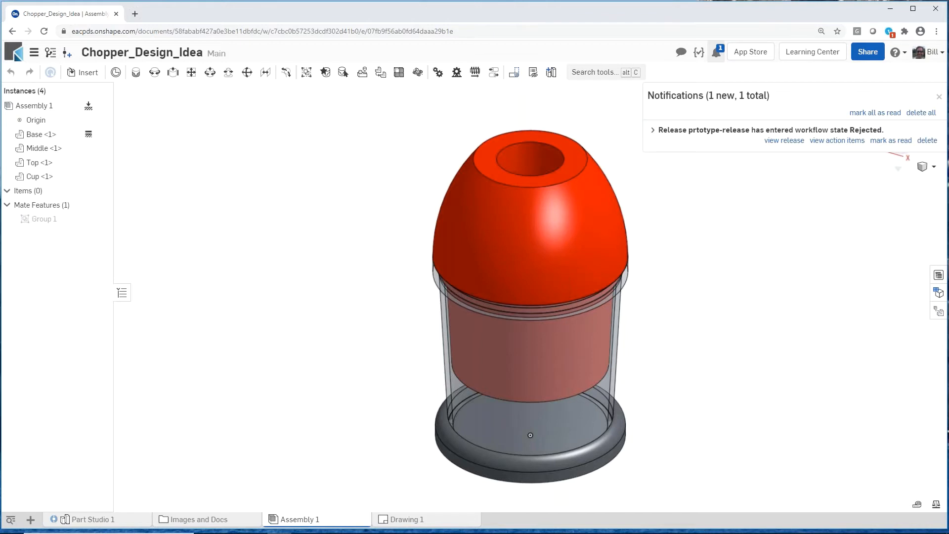
{"action": "left_click", "coordinate": [938, 96]}
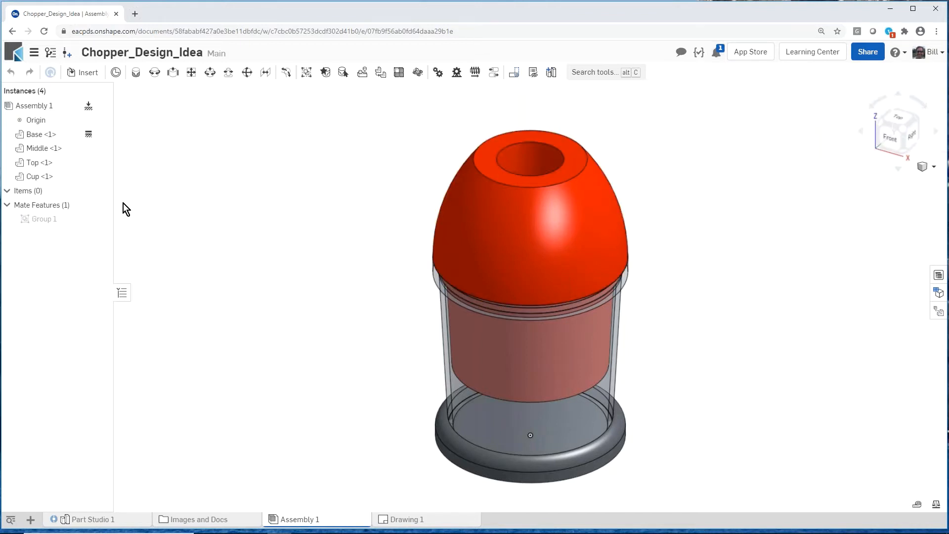
Step: Open the release review of prtotype-release from the version history, read the approver's comment history and close the review
{"action": "left_click", "coordinate": [52, 54]}
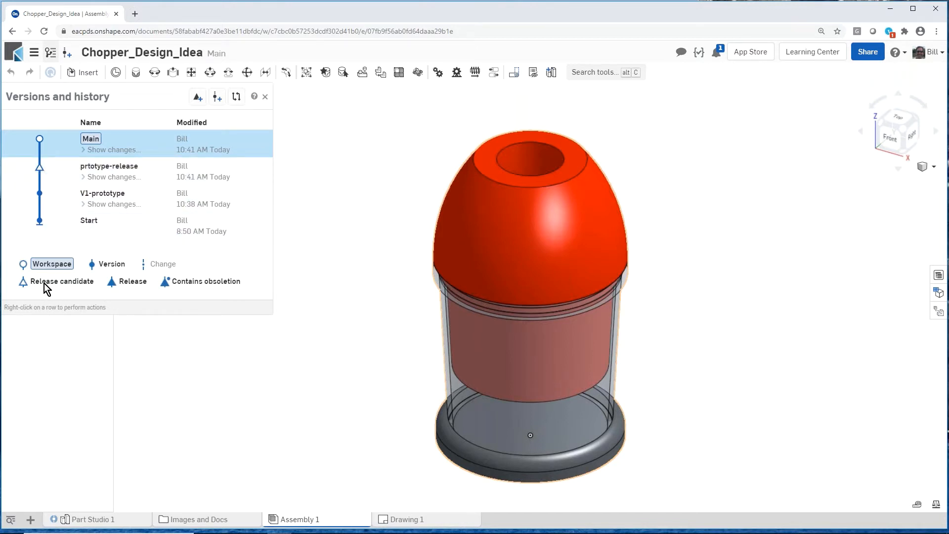
{"action": "right_click", "coordinate": [126, 172]}
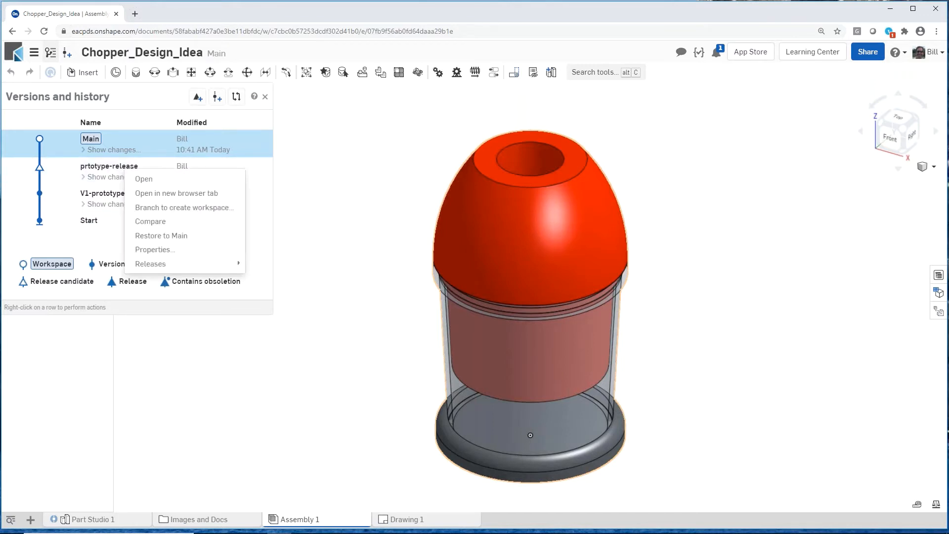
{"action": "mouse_move", "coordinate": [170, 264]}
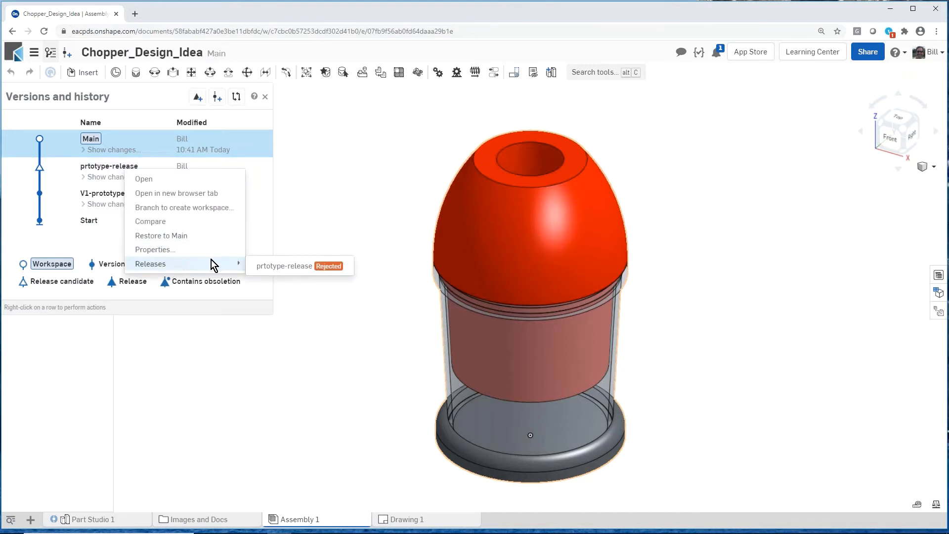
{"action": "left_click", "coordinate": [325, 271]}
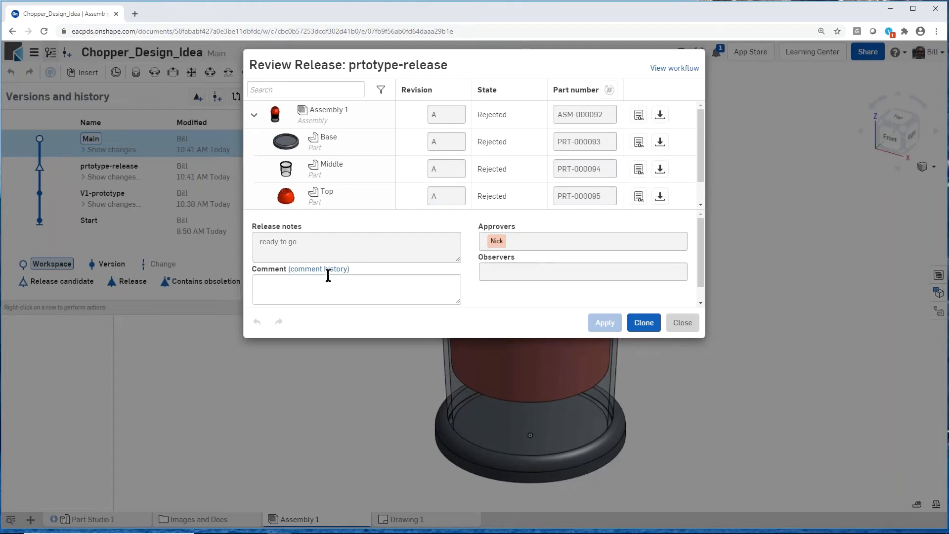
{"action": "left_click", "coordinate": [325, 270]}
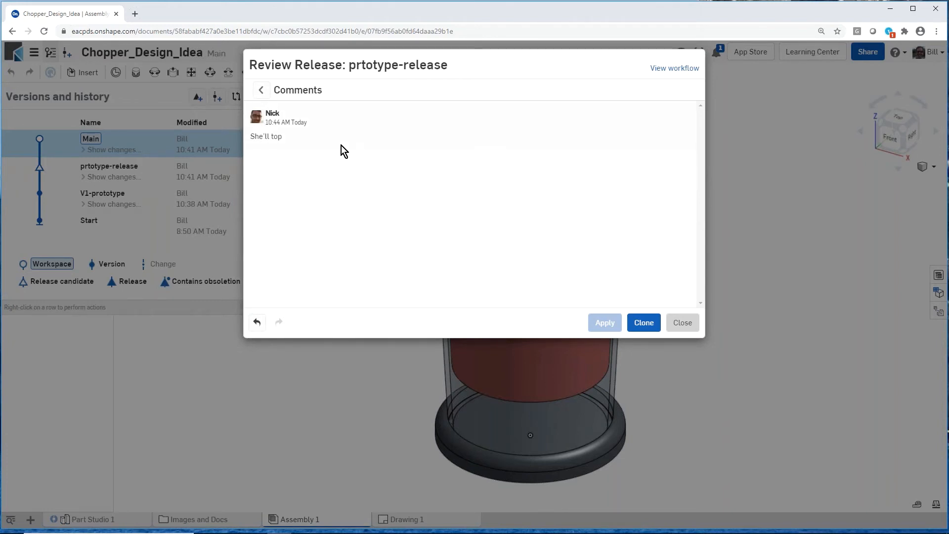
{"action": "left_click", "coordinate": [687, 323]}
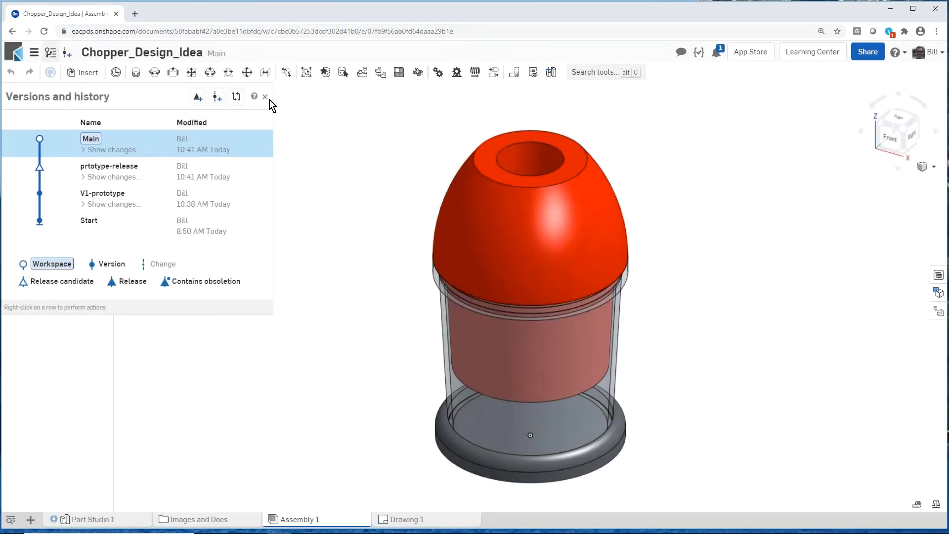
{"action": "left_click", "coordinate": [265, 98]}
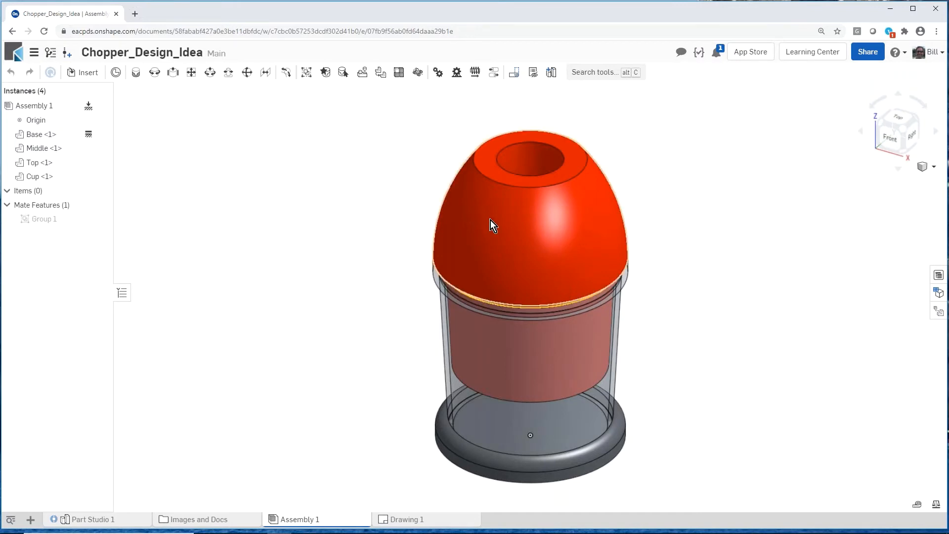
Step: Isolate the Top part in Part Studio 1 and expose its underside
{"action": "left_click", "coordinate": [100, 520]}
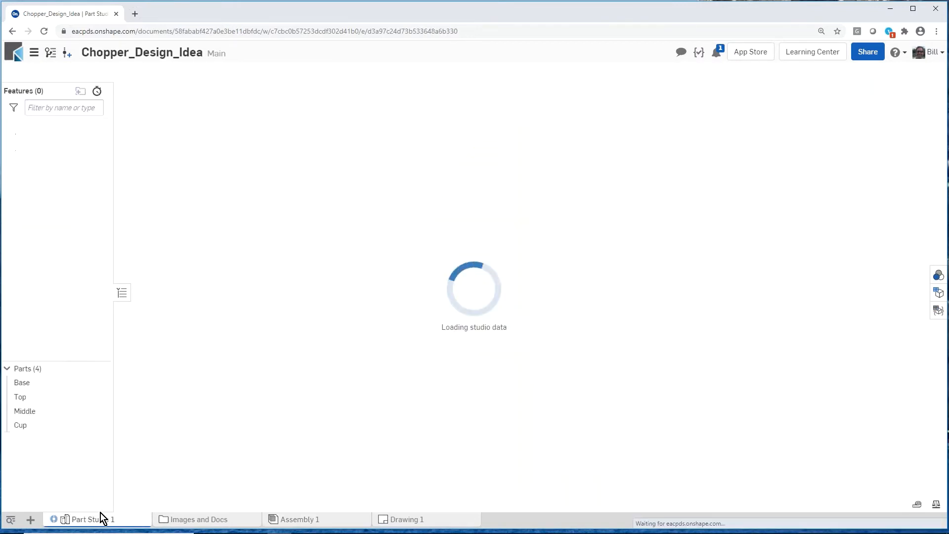
{"action": "right_click", "coordinate": [413, 211]}
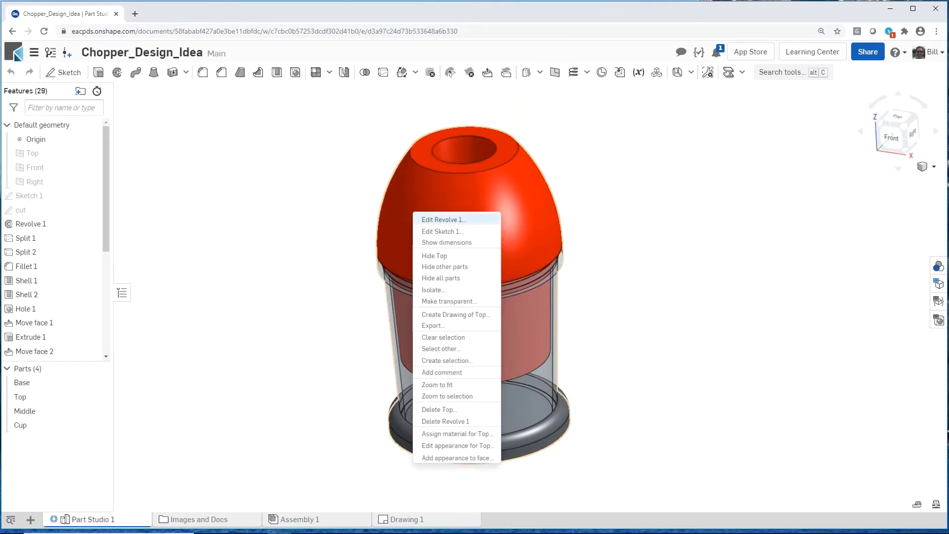
{"action": "left_click", "coordinate": [448, 291]}
{"action": "right_click_drag", "start_coordinate": [348, 336], "coordinate": [336, 283]}
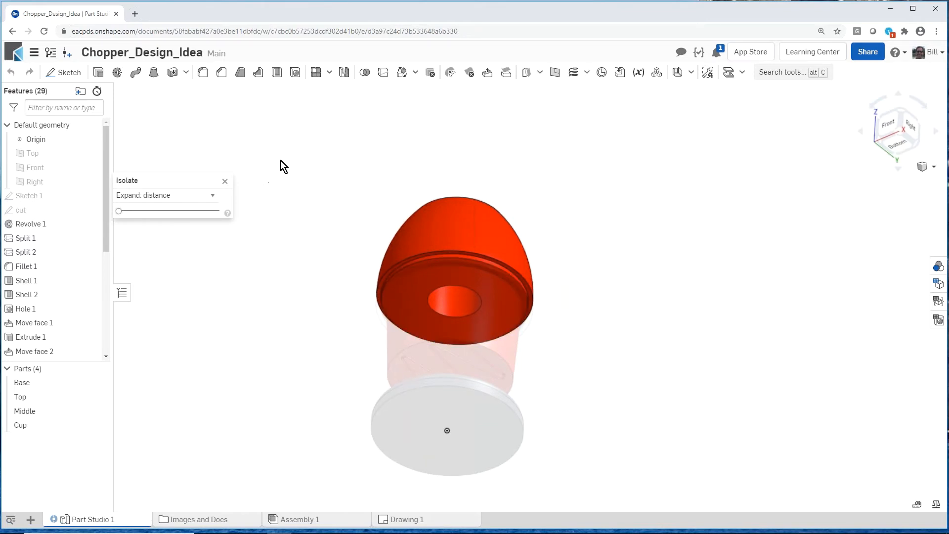
Step: Shell the Top part to a 0.1 in thickness by removing its bottom face, and end the isolation
{"action": "left_click", "coordinate": [276, 72]}
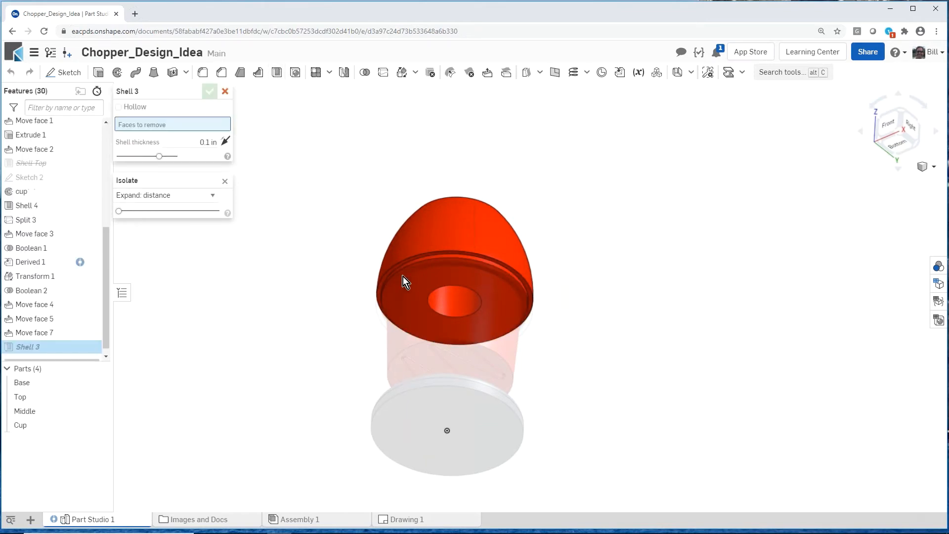
{"action": "left_click", "coordinate": [414, 280]}
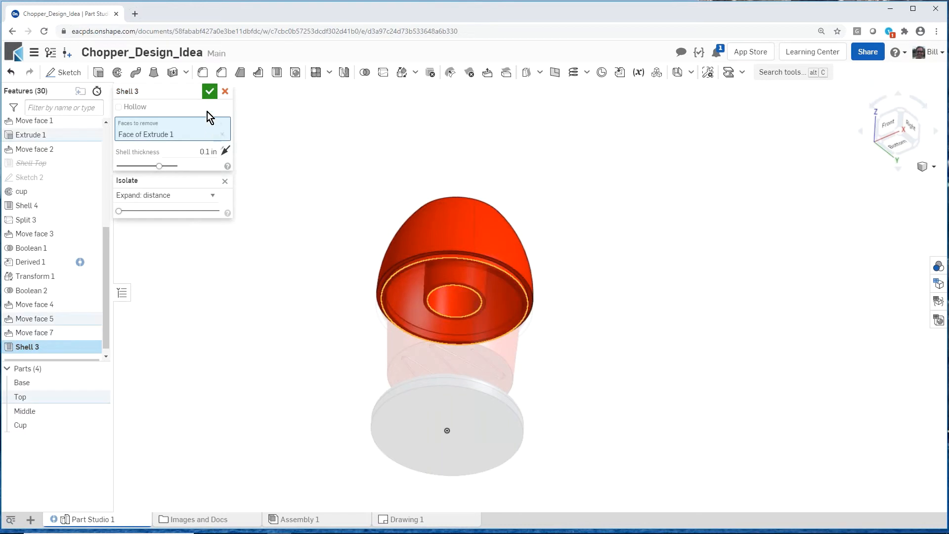
{"action": "left_click", "coordinate": [209, 91]}
{"action": "right_click_drag", "start_coordinate": [307, 265], "coordinate": [306, 312]}
{"action": "scroll", "coordinate": [306, 312], "scroll_direction": "down", "scroll_amount": 1}
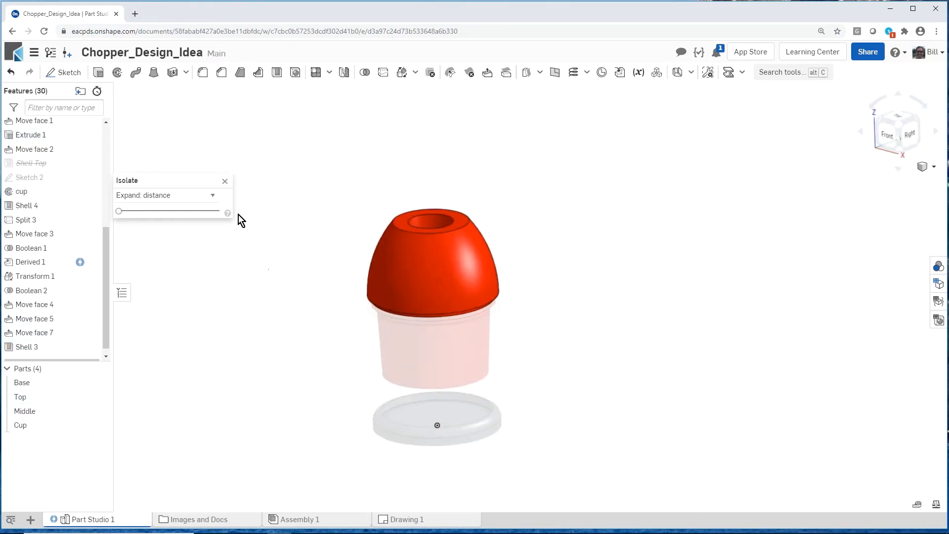
{"action": "left_click", "coordinate": [228, 182]}
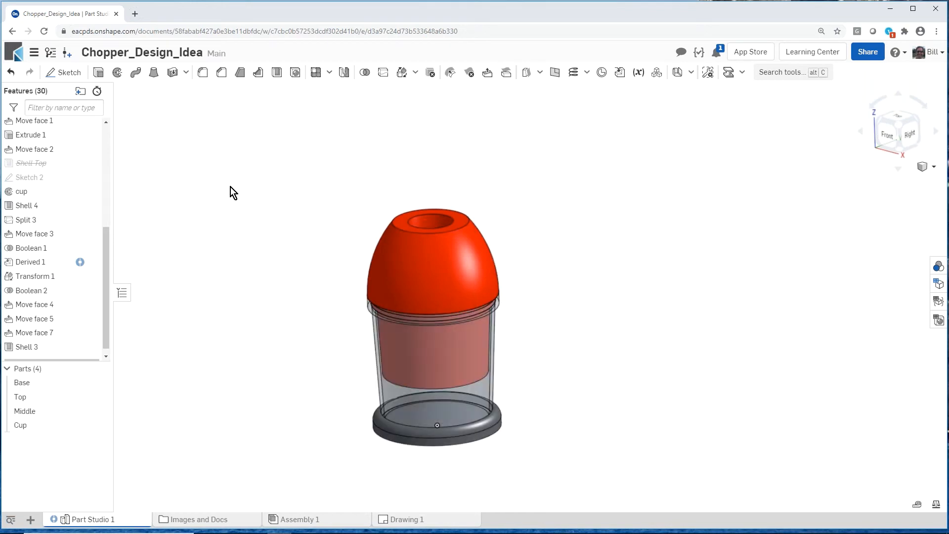
{"action": "scroll", "coordinate": [273, 253], "scroll_direction": "down", "scroll_amount": 1}
{"action": "scroll", "coordinate": [309, 306], "scroll_direction": "up", "scroll_amount": 1}
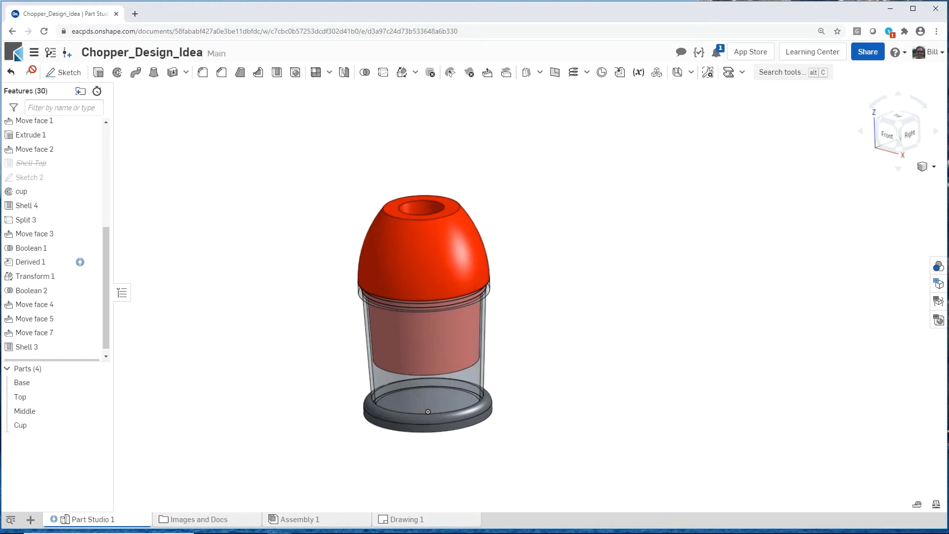
Step: Clone the rejected prtotype-release from the current workspace and enter "fixed now" as the new candidate's release notes
{"action": "left_click", "coordinate": [50, 53]}
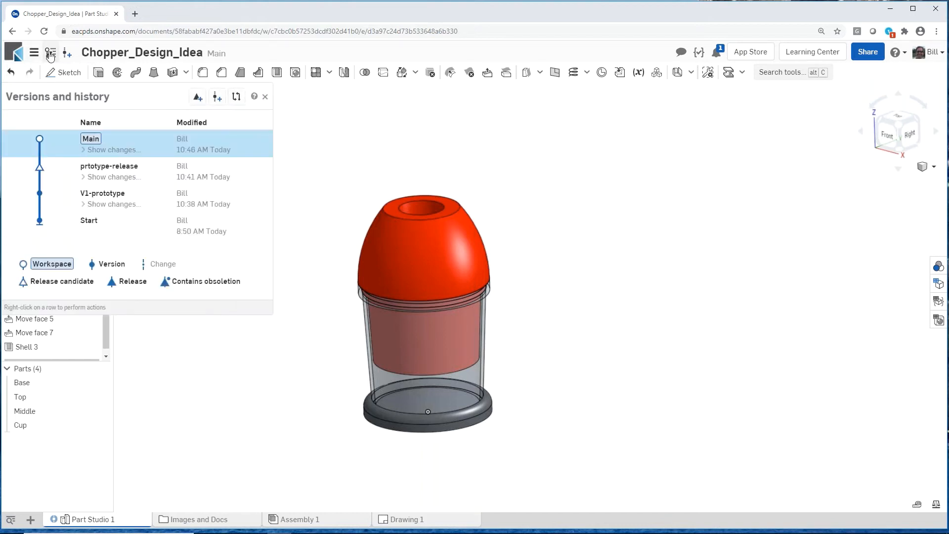
{"action": "right_click", "coordinate": [234, 178]}
{"action": "mouse_move", "coordinate": [299, 271]}
{"action": "left_click", "coordinate": [371, 274]}
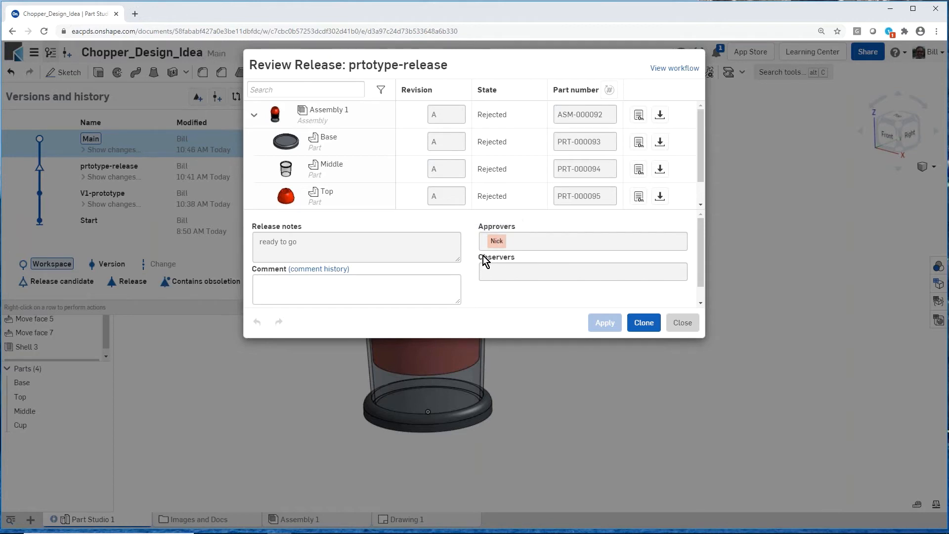
{"action": "left_click", "coordinate": [643, 323]}
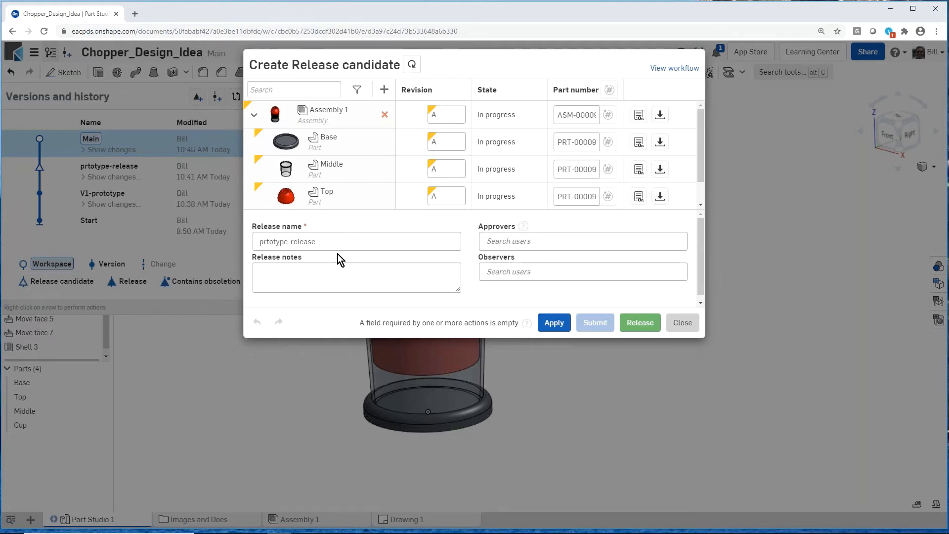
{"action": "left_click", "coordinate": [307, 273]}
{"action": "type", "text": "fixed now"}
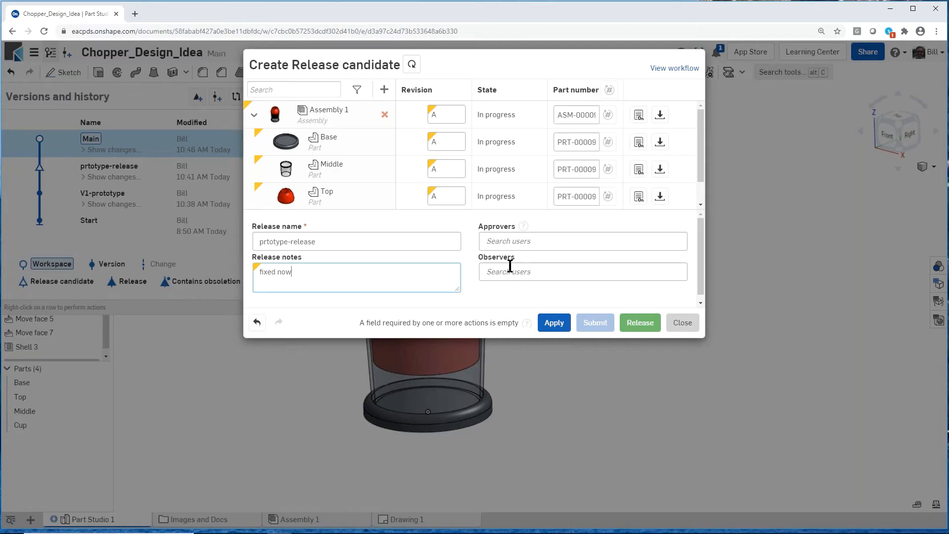
Step: Assign a colleague as the approver, submit the cloned release candidate, and close the version history and processing message
{"action": "left_click", "coordinate": [512, 241]}
{"action": "type", "text": "nick"}
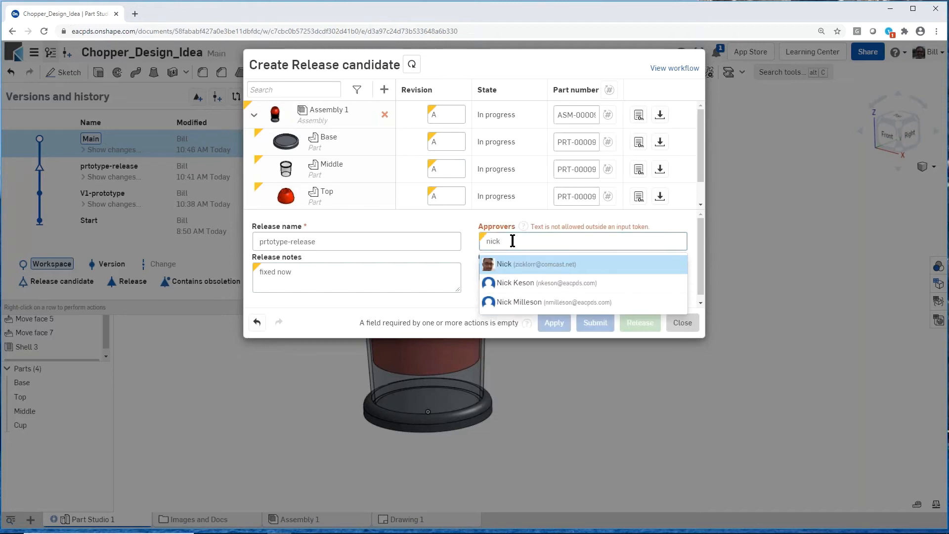
{"action": "left_click", "coordinate": [504, 264]}
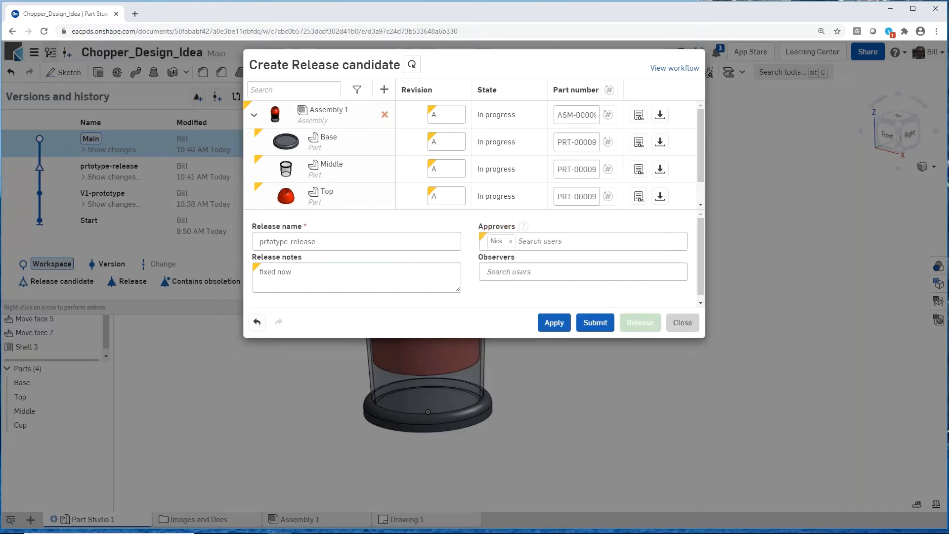
{"action": "left_click", "coordinate": [602, 322]}
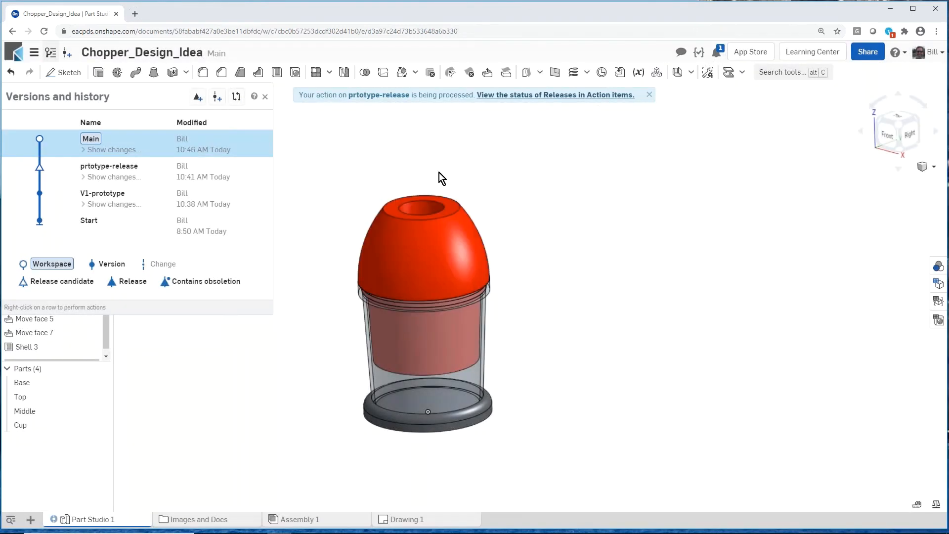
{"action": "left_click", "coordinate": [265, 98]}
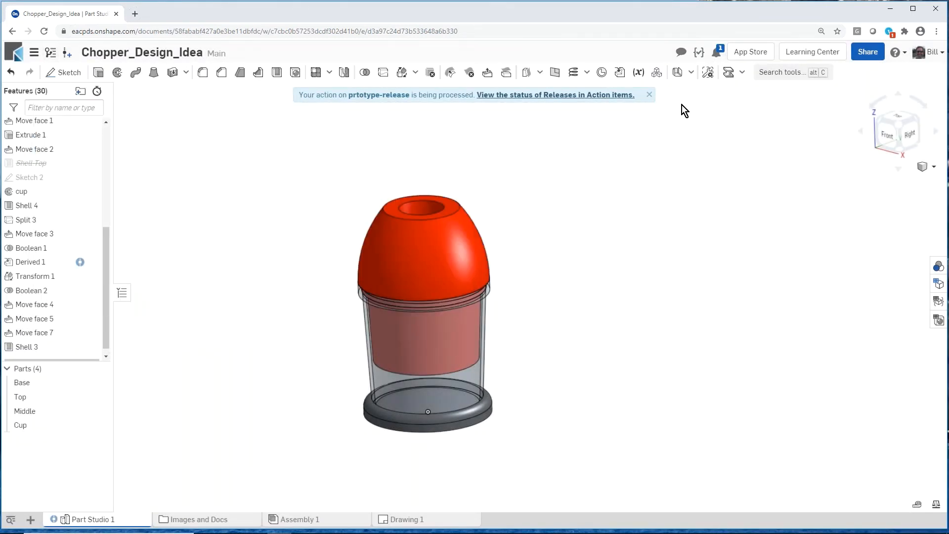
{"action": "left_click", "coordinate": [649, 95]}
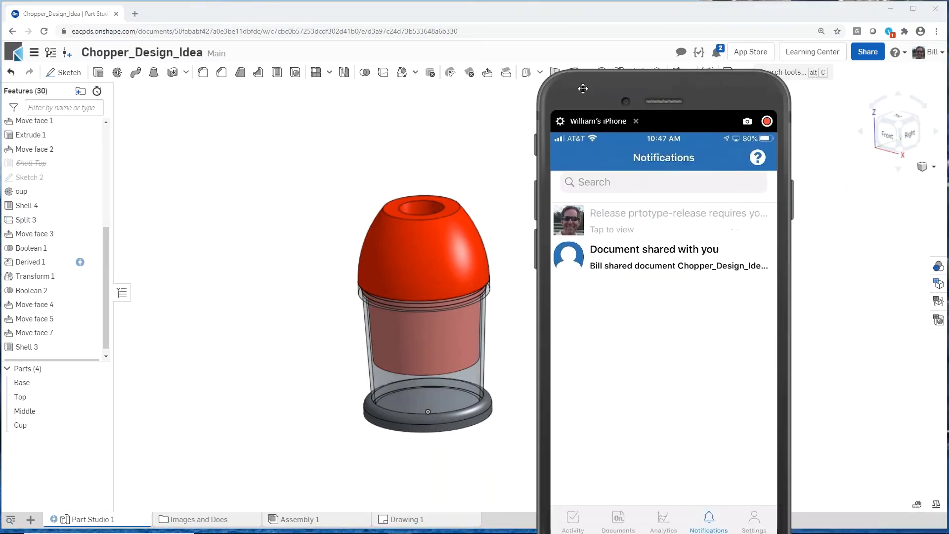
Step: Check the release notifications on the mirrored phone and the workflow notifications for prtotype-release in Onshape
{"action": "left_click_drag", "start_coordinate": [399, 98], "coordinate": [436, 73]}
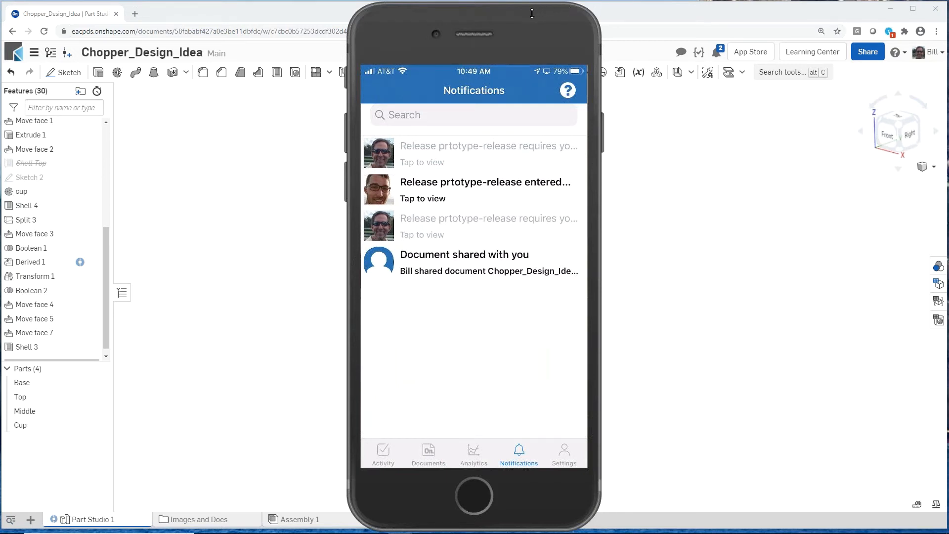
{"action": "mouse_move", "coordinate": [524, 18]}
{"action": "left_click_drag", "start_coordinate": [525, 19], "coordinate": [948, 37]}
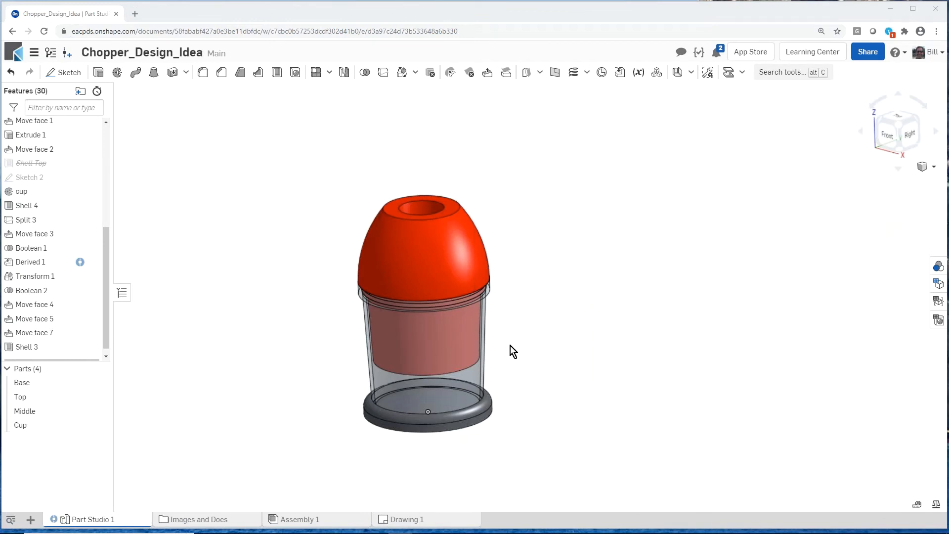
{"action": "left_click", "coordinate": [719, 52]}
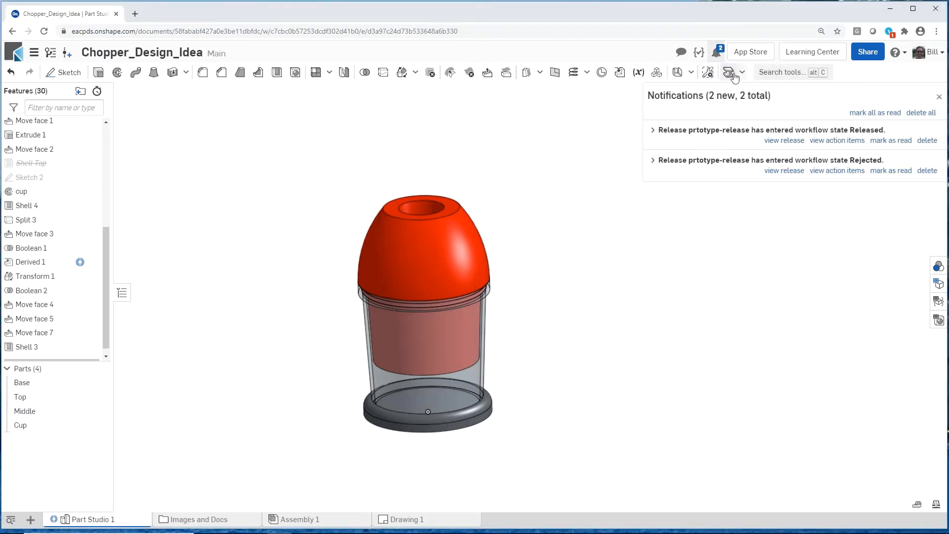
{"action": "left_click", "coordinate": [450, 115]}
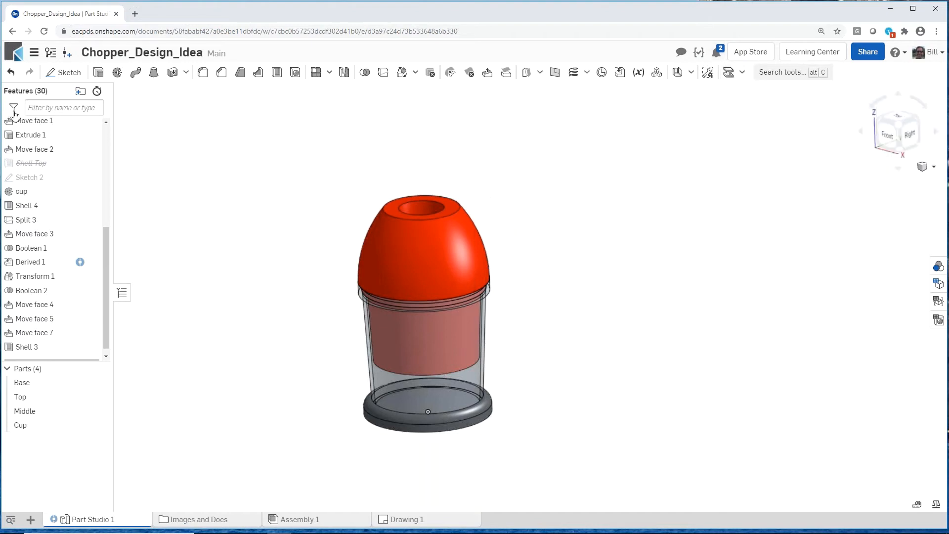
Step: Check the release status of both prtotype-release entries in the version history and close the history
{"action": "left_click", "coordinate": [50, 53]}
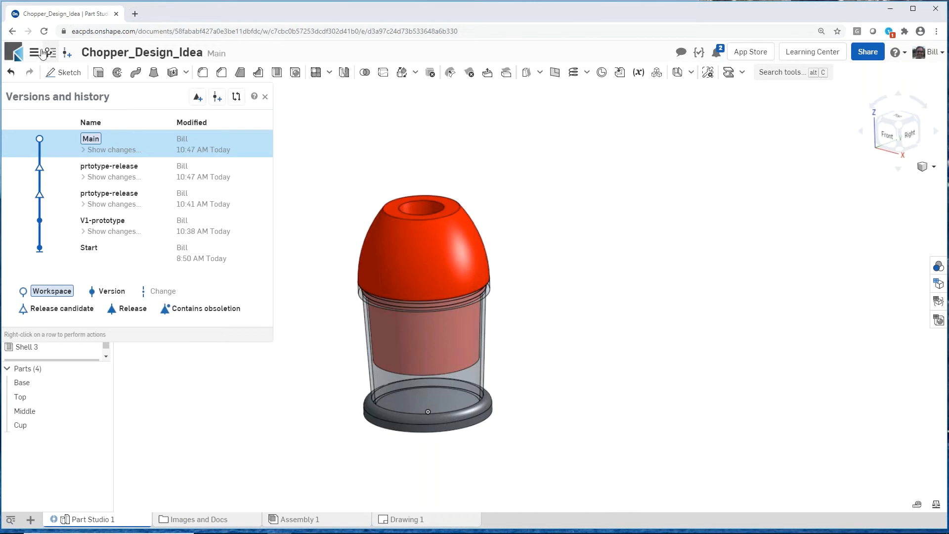
{"action": "left_click", "coordinate": [50, 53]}
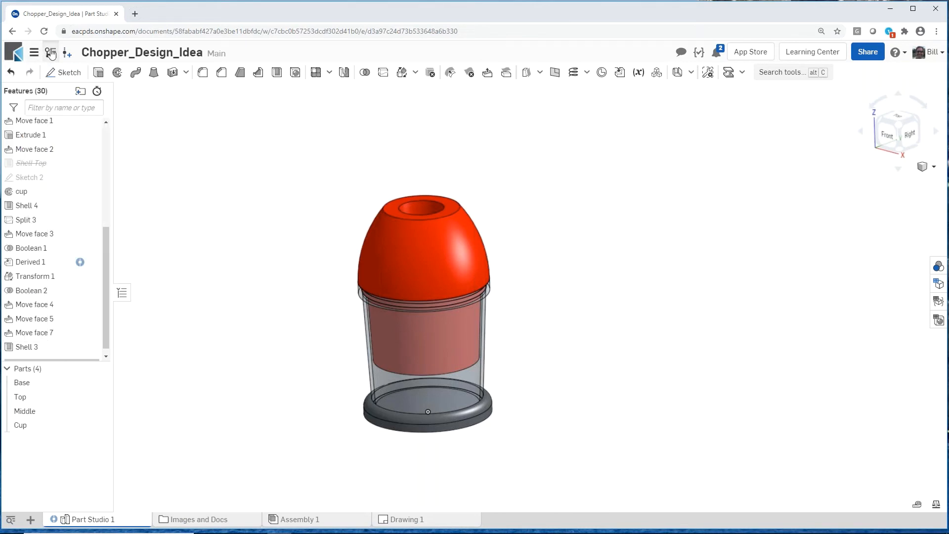
{"action": "left_click", "coordinate": [51, 54]}
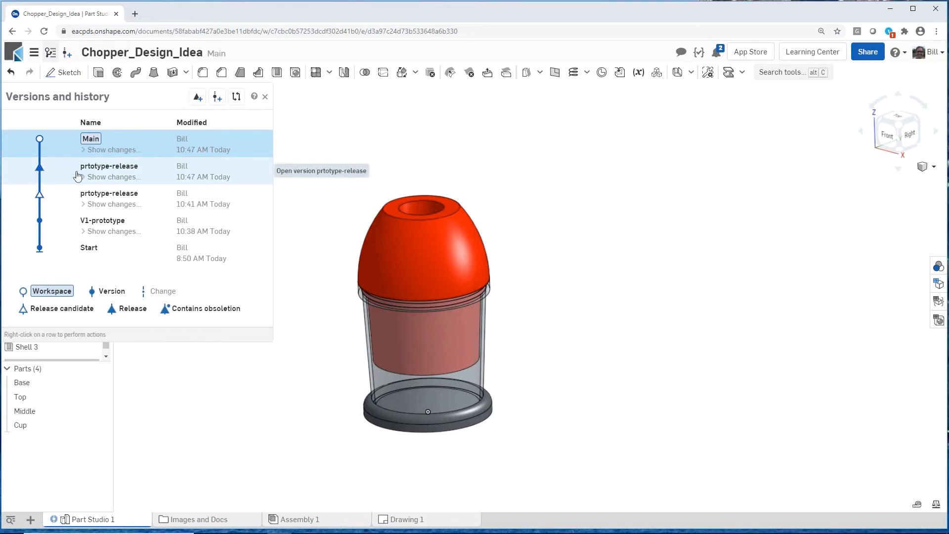
{"action": "right_click", "coordinate": [100, 172]}
{"action": "mouse_move", "coordinate": [182, 267]}
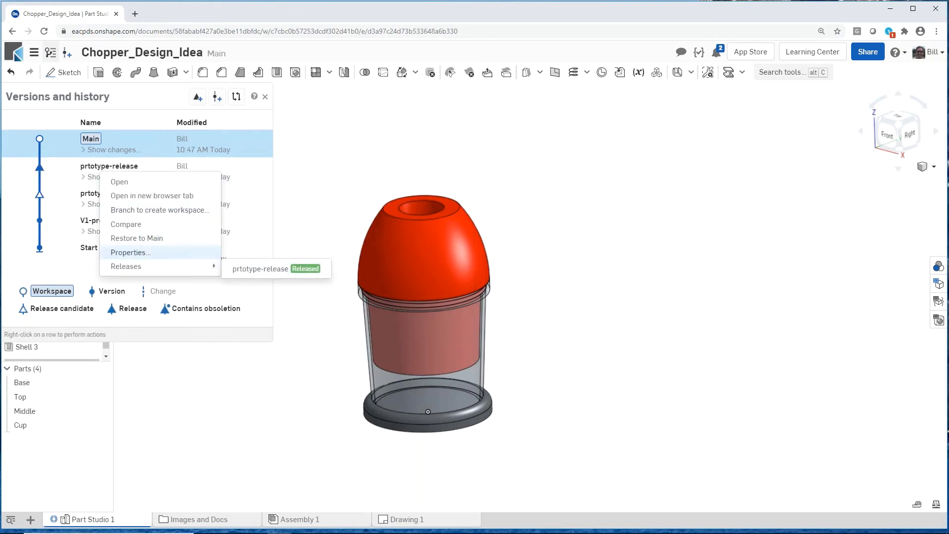
{"action": "left_click", "coordinate": [88, 201]}
{"action": "right_click", "coordinate": [87, 202]}
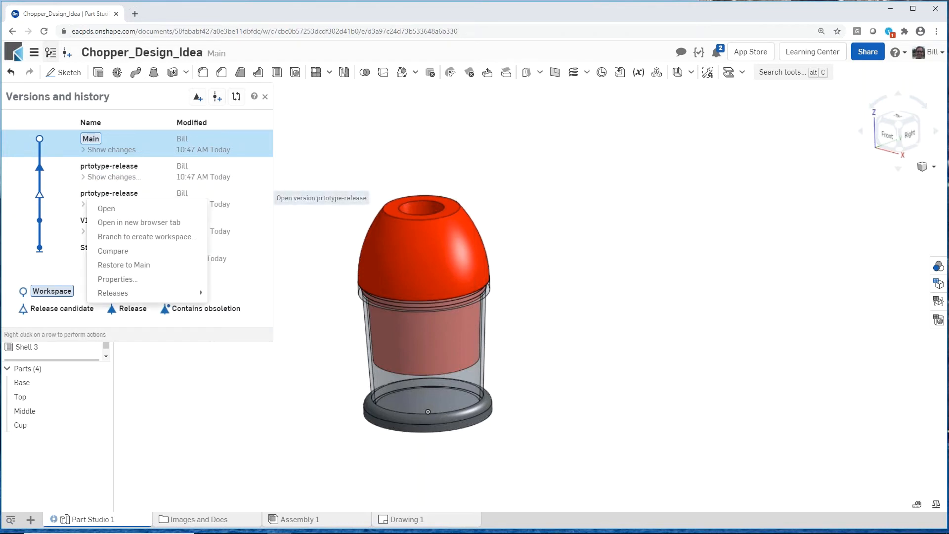
{"action": "mouse_move", "coordinate": [153, 295]}
{"action": "left_click", "coordinate": [298, 203]}
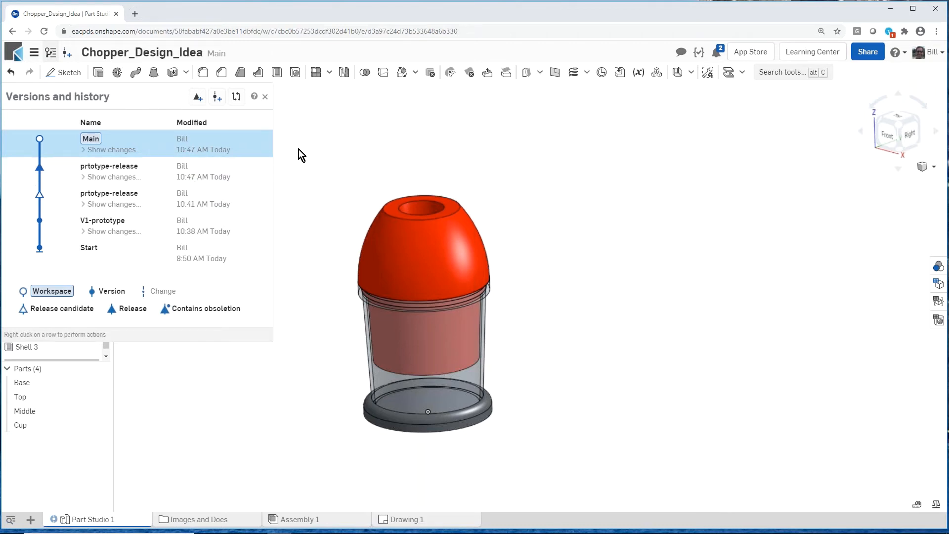
{"action": "left_click", "coordinate": [266, 98]}
{"action": "mouse_move", "coordinate": [279, 227]}
{"action": "right_mouse_down"}
{"action": "mouse_move", "coordinate": [266, 217]}
{"action": "mouse_move", "coordinate": [273, 228]}
{"action": "right_mouse_up"}
{"action": "scroll", "coordinate": [275, 233], "scroll_direction": "up", "scroll_amount": 2}
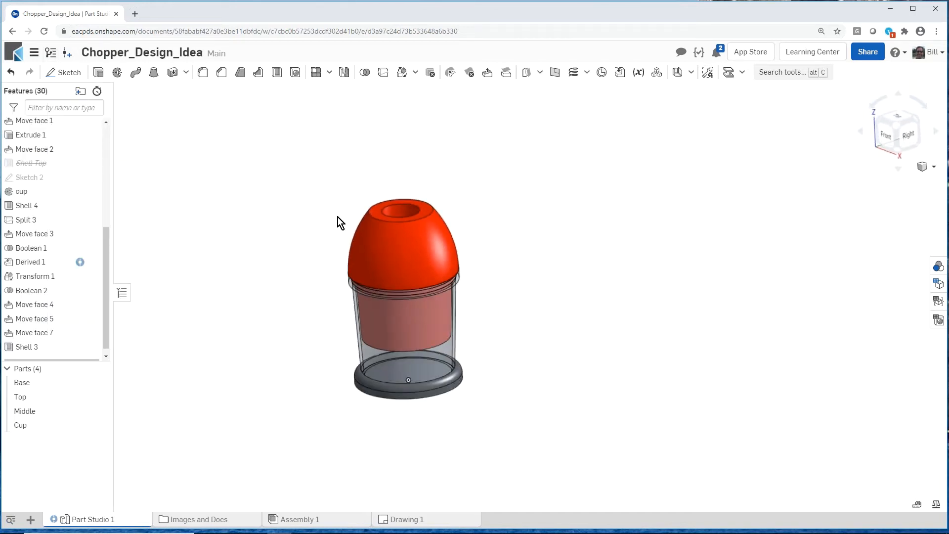
Step: Insert the Plunger_Asm assembly from the recently opened Blade_w_Handle document into Assembly 1, placing it beside the chopper
{"action": "scroll", "coordinate": [336, 209], "scroll_direction": "down", "scroll_amount": 2}
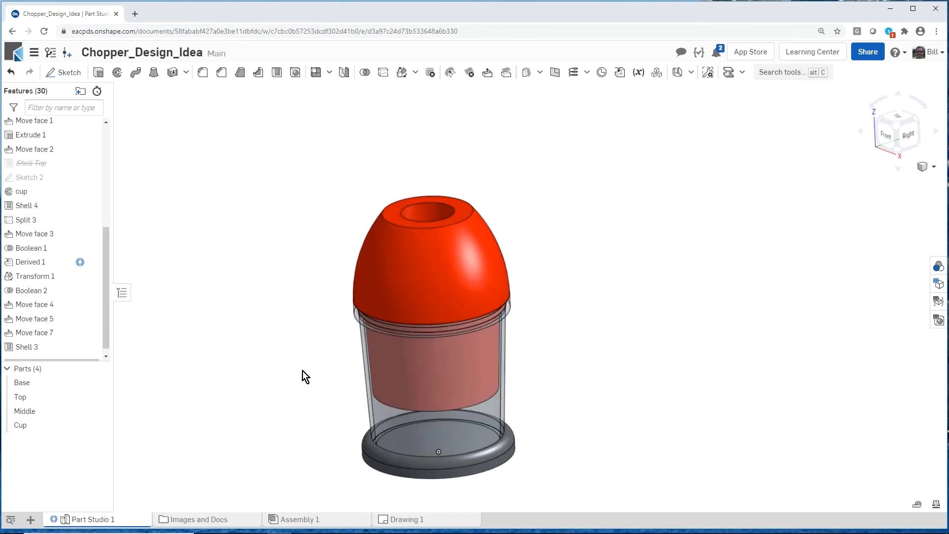
{"action": "left_click", "coordinate": [316, 520]}
{"action": "scroll", "coordinate": [234, 331], "scroll_direction": "up", "scroll_amount": 2}
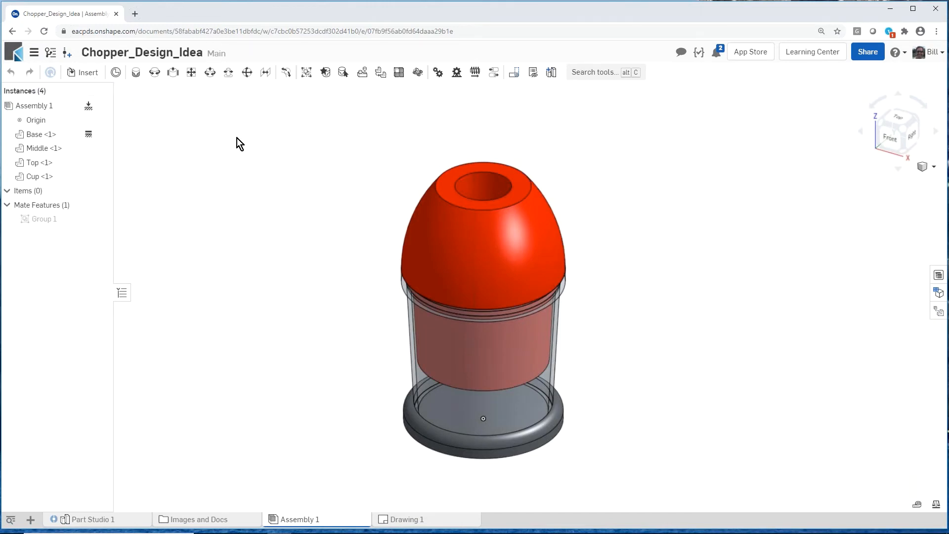
{"action": "left_click", "coordinate": [95, 72]}
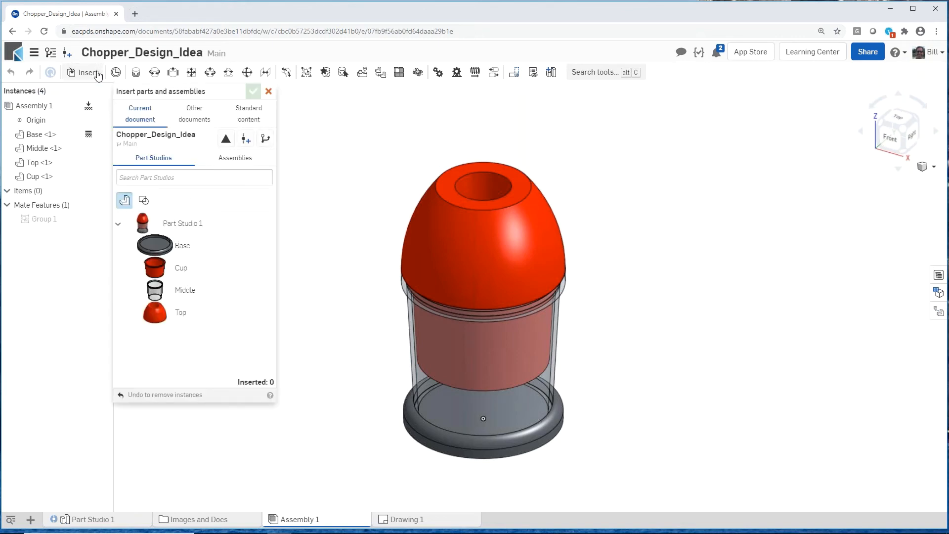
{"action": "left_click", "coordinate": [242, 158]}
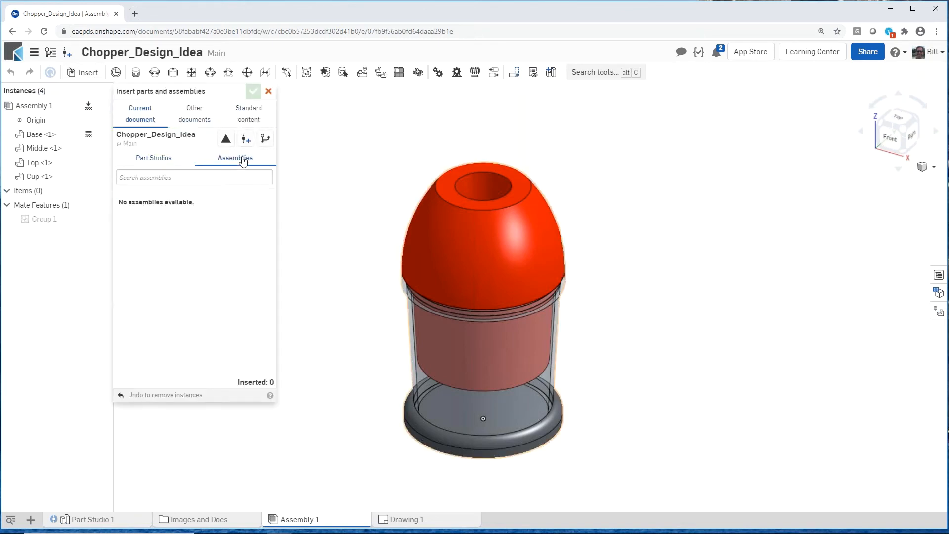
{"action": "left_click", "coordinate": [193, 119]}
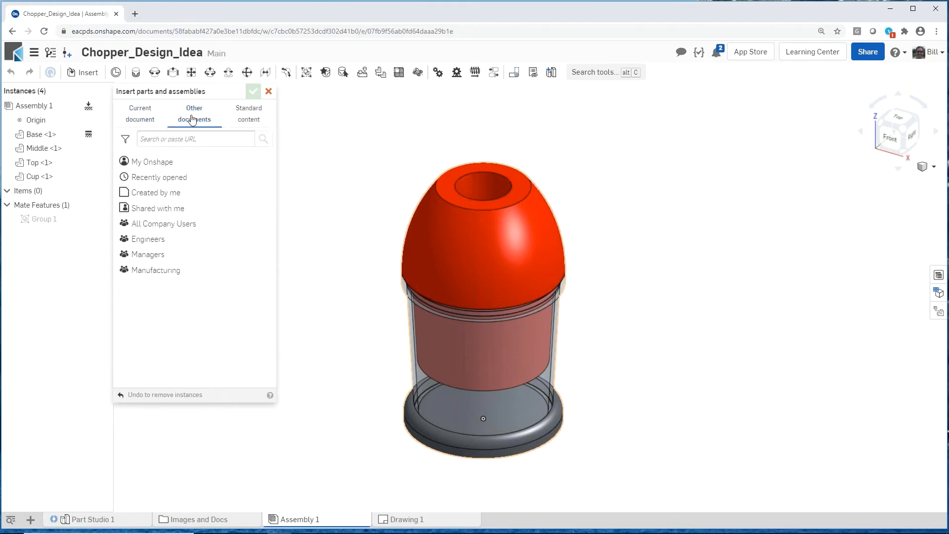
{"action": "left_click", "coordinate": [167, 178]}
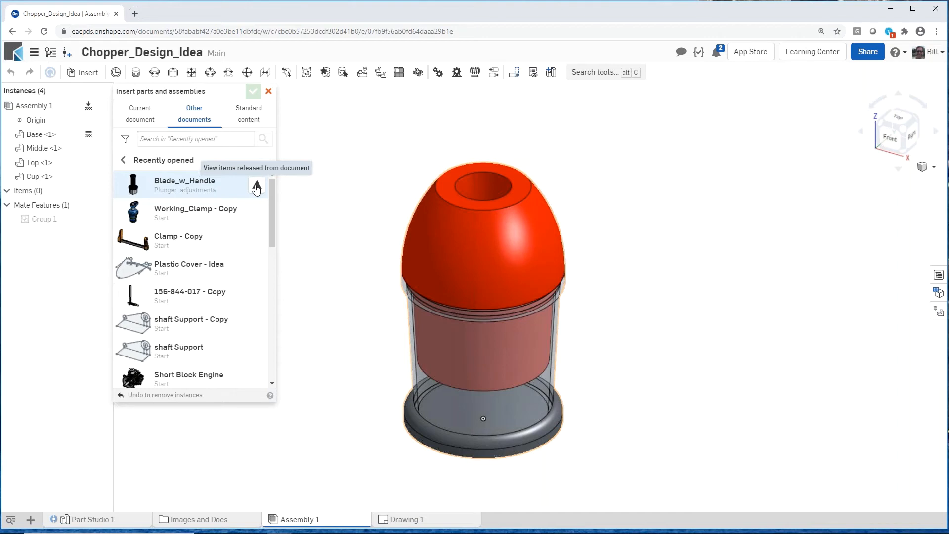
{"action": "left_click", "coordinate": [214, 183]}
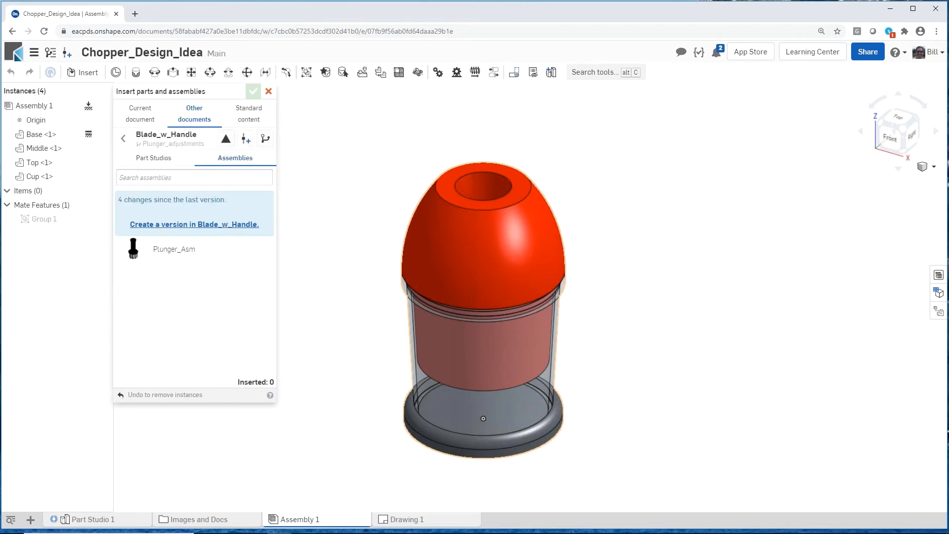
{"action": "left_click", "coordinate": [159, 249]}
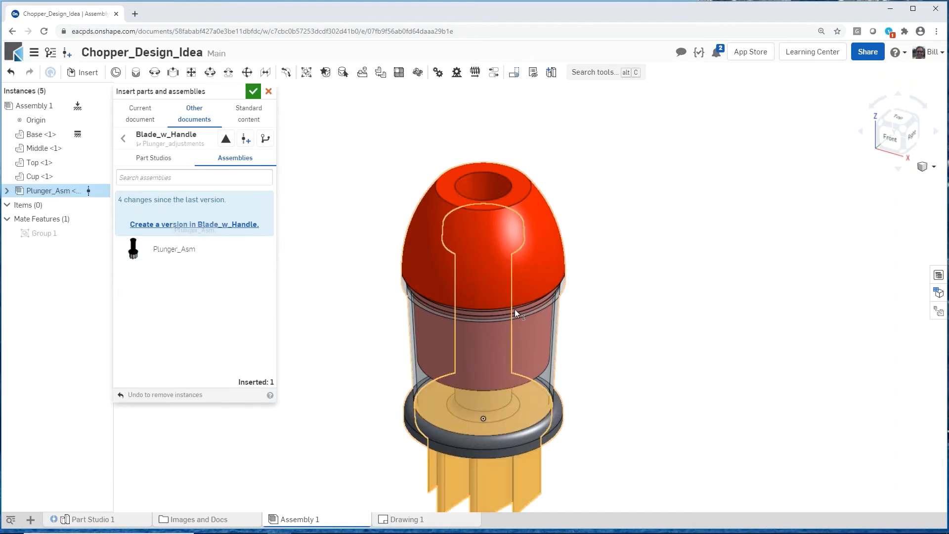
{"action": "left_click", "coordinate": [676, 307]}
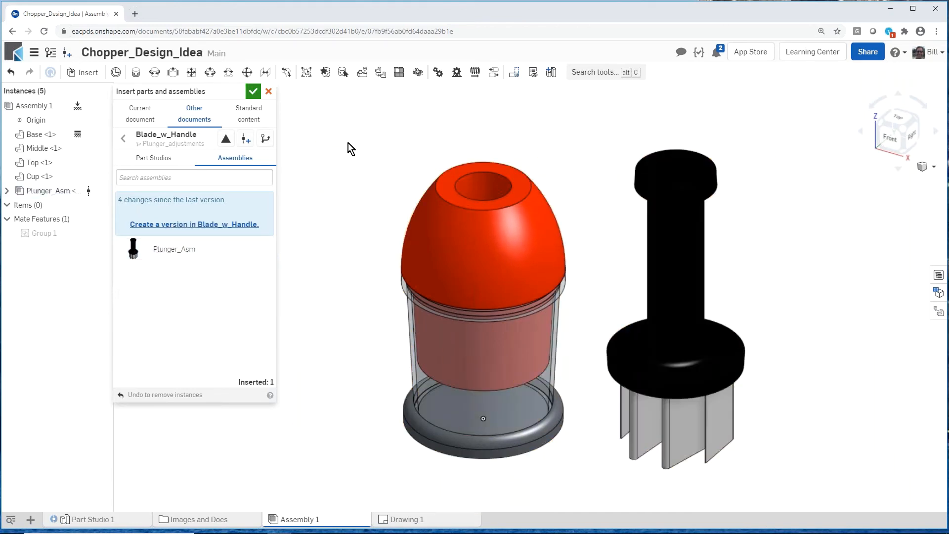
{"action": "left_click", "coordinate": [254, 92]}
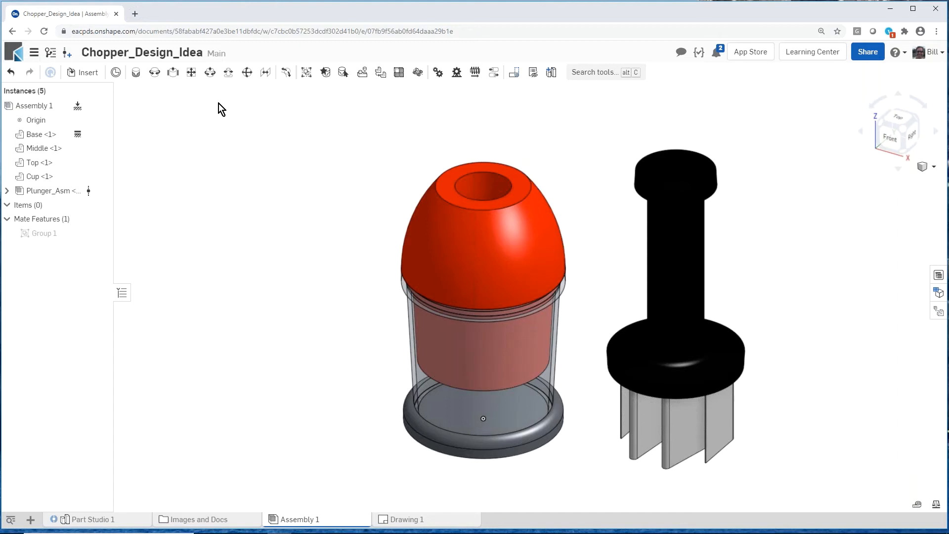
Step: Add a cylindrical mate between the plunger's shaft and the hole at the top of the Top part
{"action": "left_click", "coordinate": [213, 75]}
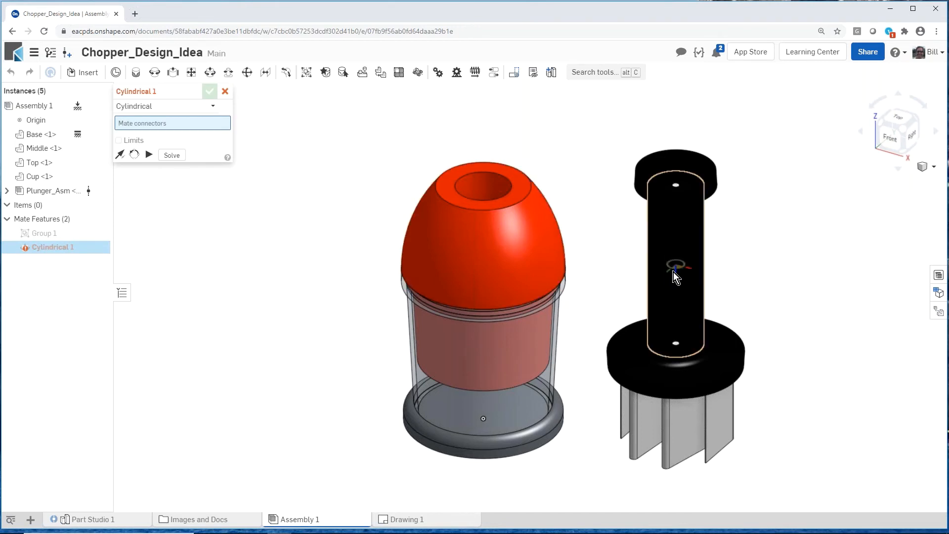
{"action": "left_click", "coordinate": [675, 268]}
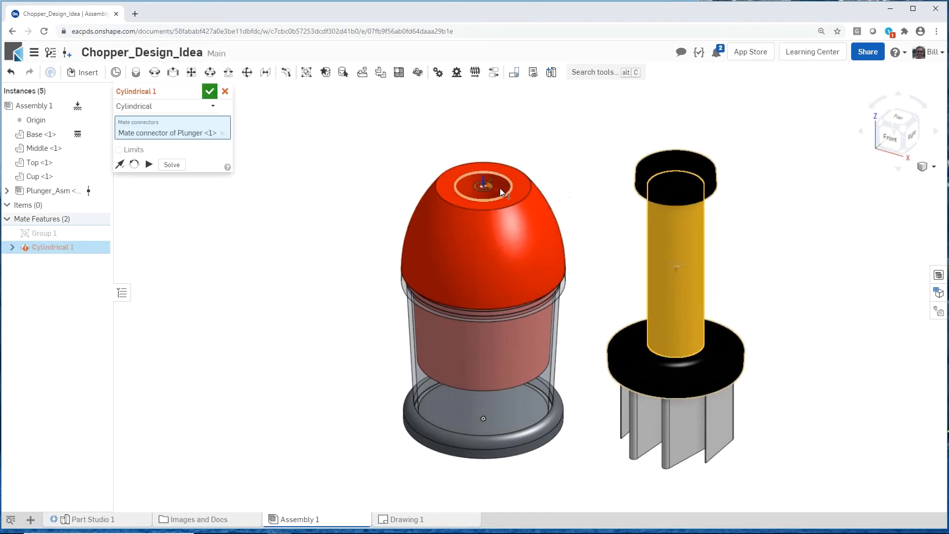
{"action": "left_click", "coordinate": [486, 185]}
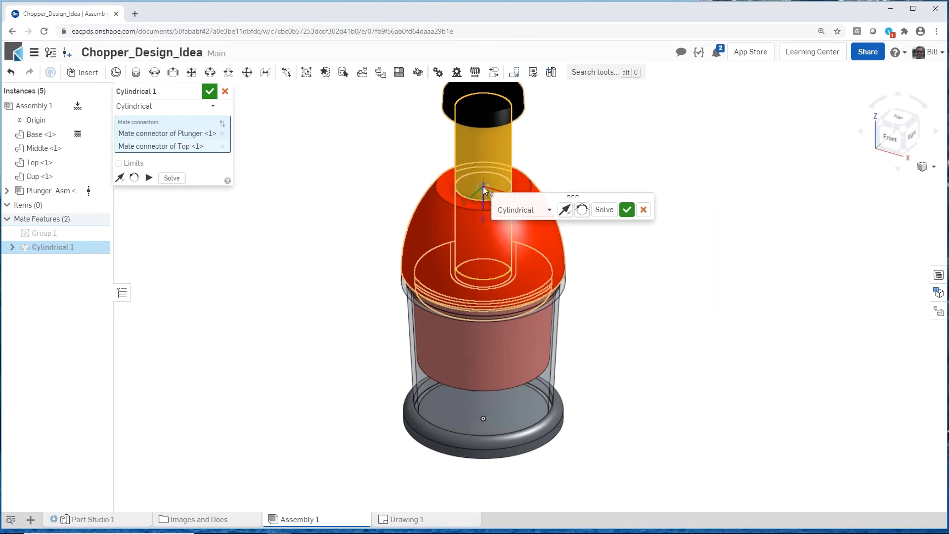
Step: Limit the cylindrical mate to 0 in minimum and 1.5 in maximum Z travel, with both rotation limits at 0, and accept it
{"action": "left_click", "coordinate": [119, 163]}
{"action": "left_click", "coordinate": [186, 193]}
{"action": "type", "text": "1"}
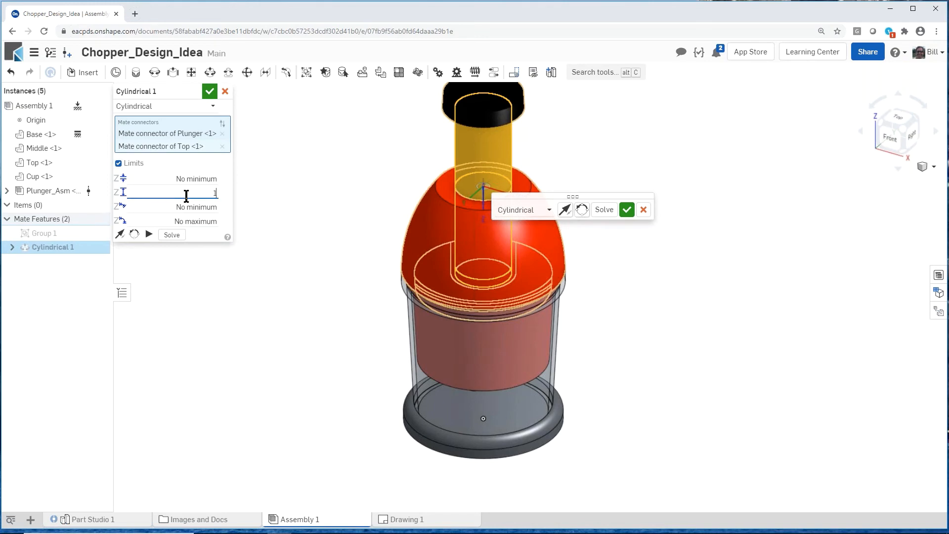
{"action": "type", "text": ".5"}
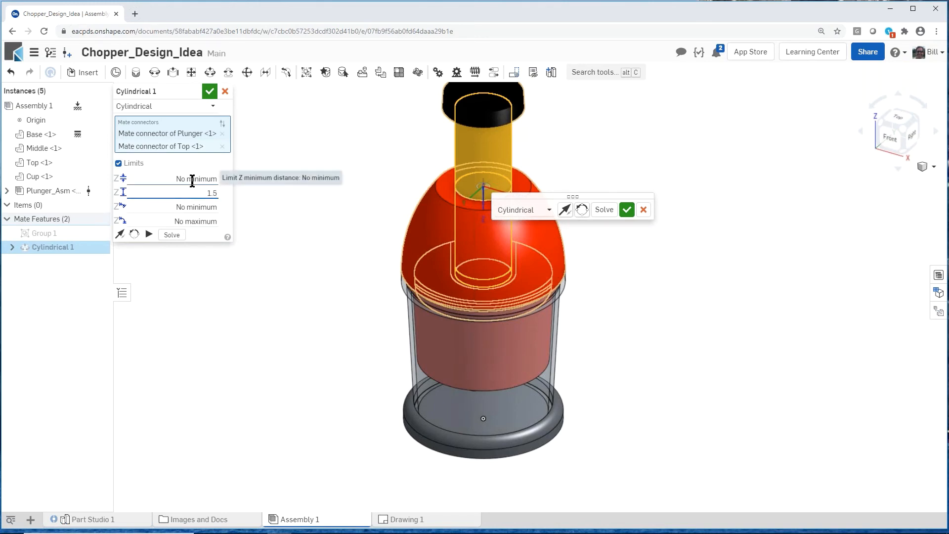
{"action": "left_click", "coordinate": [192, 181]}
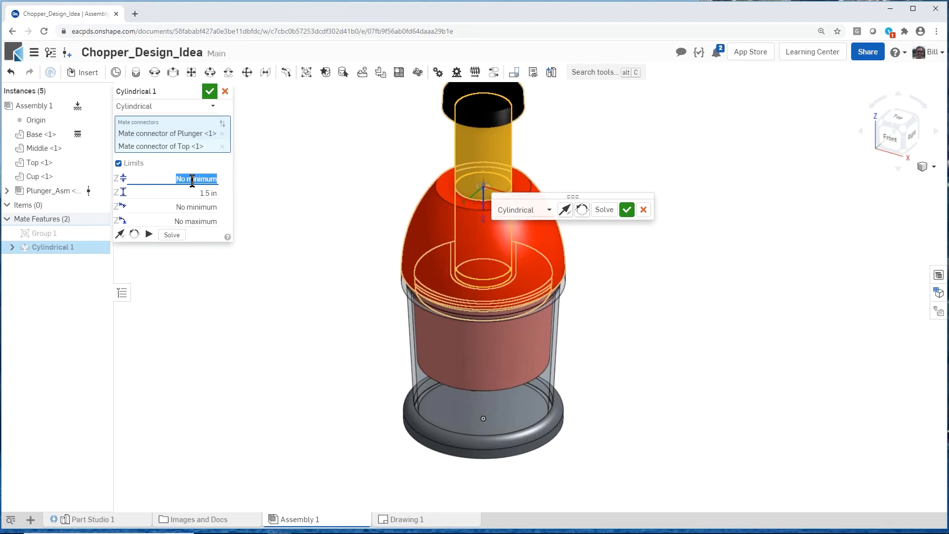
{"action": "type", "text": "0"}
{"action": "left_click", "coordinate": [186, 208]}
{"action": "type", "text": "0"}
{"action": "left_click", "coordinate": [190, 221]}
{"action": "type", "text": "0"}
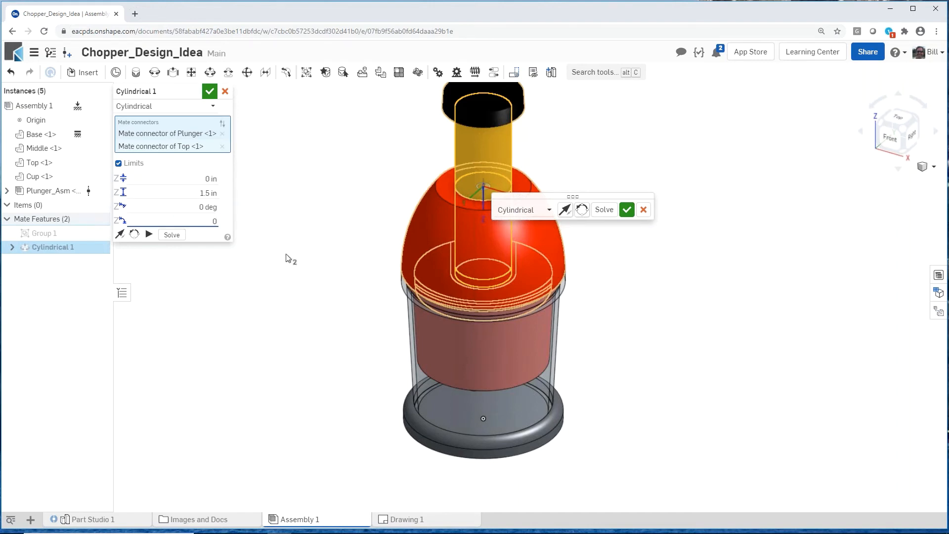
{"action": "left_click", "coordinate": [209, 91]}
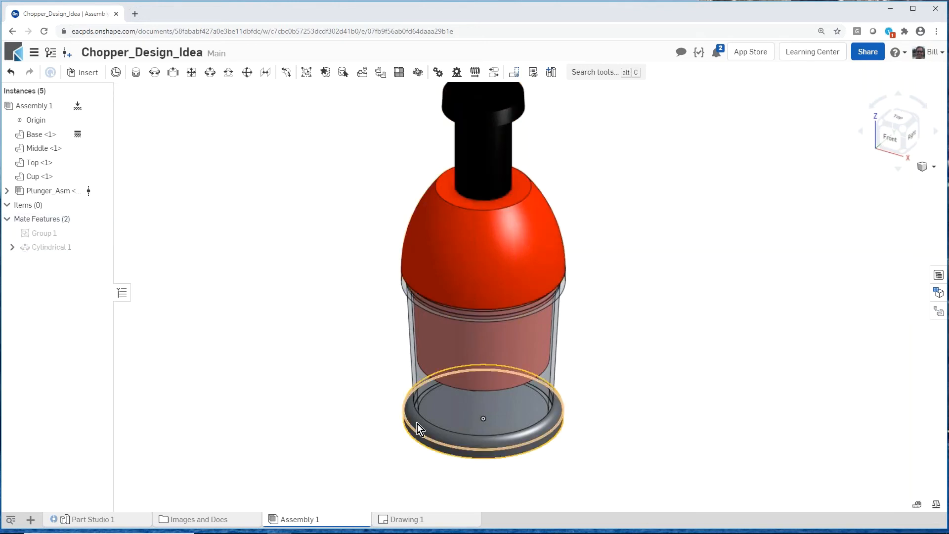
Step: Move the plunger along its axis to test the travel allowed by the cylindrical mate
{"action": "scroll", "coordinate": [352, 405], "scroll_direction": "up", "scroll_amount": 2}
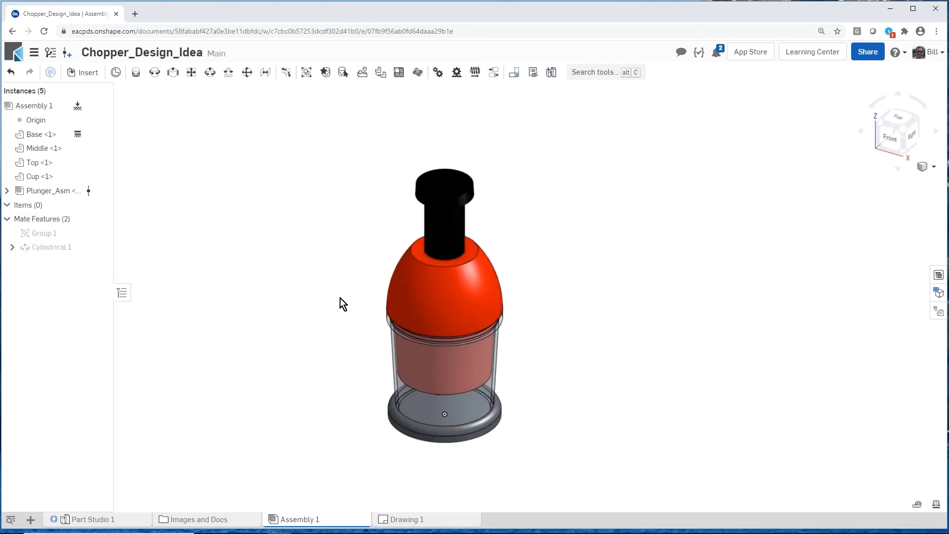
{"action": "left_click", "coordinate": [437, 221]}
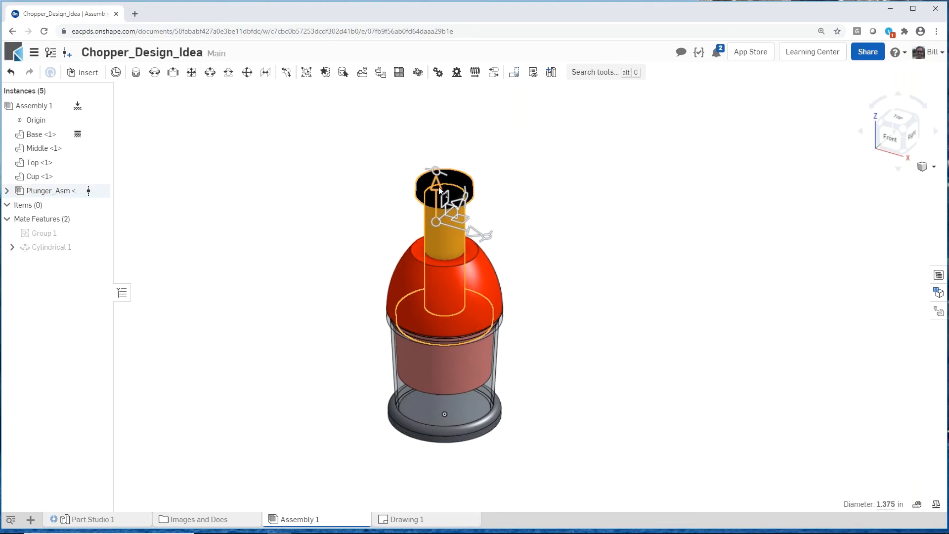
{"action": "left_click_drag", "start_coordinate": [435, 186], "coordinate": [435, 150]}
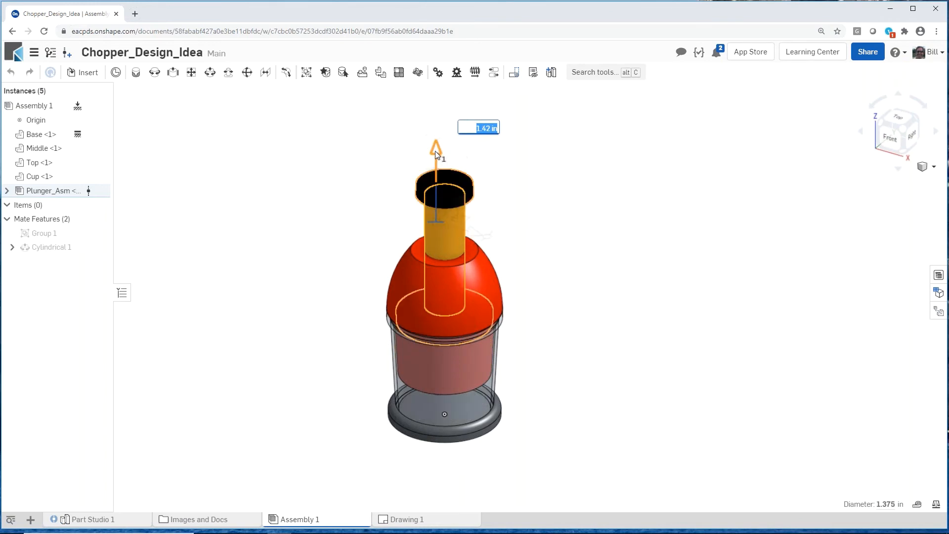
{"action": "left_click", "coordinate": [353, 214]}
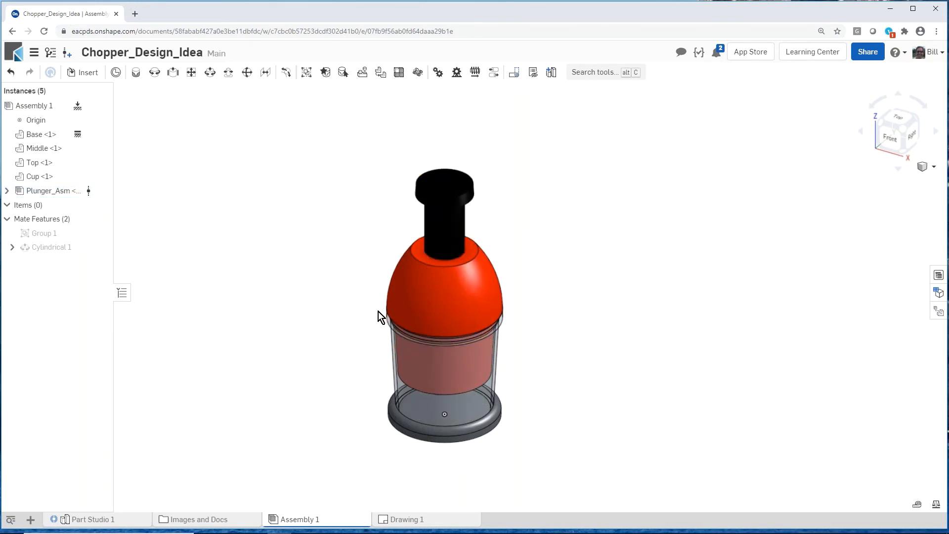
Step: Update Drawing 1 from the current workspace and inspect the plunger in section view A-A
{"action": "left_click", "coordinate": [401, 523]}
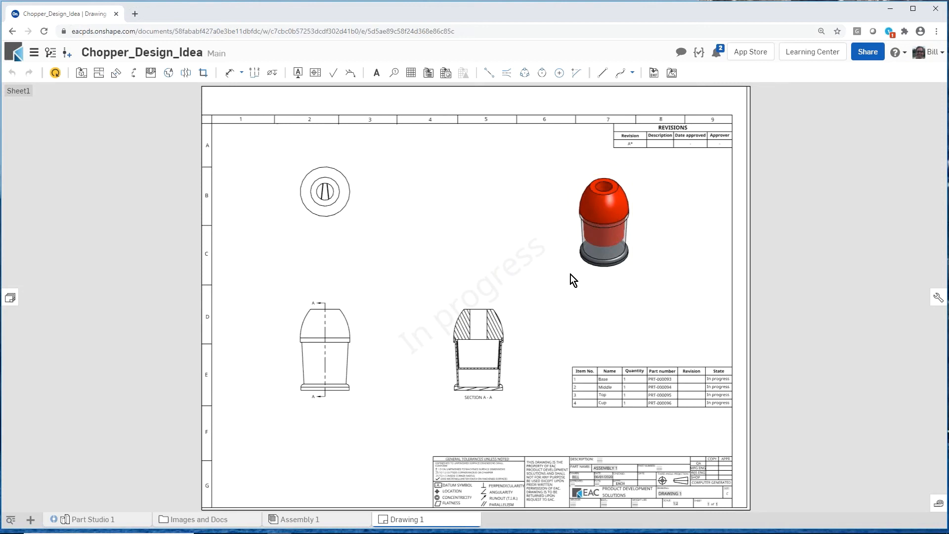
{"action": "left_click", "coordinate": [56, 74]}
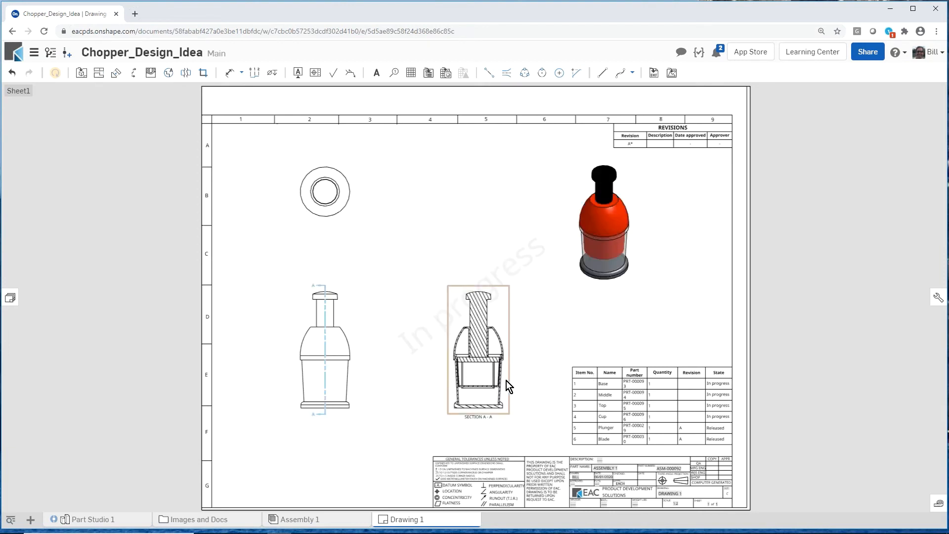
{"action": "scroll", "coordinate": [485, 371], "scroll_direction": "up", "scroll_amount": 5}
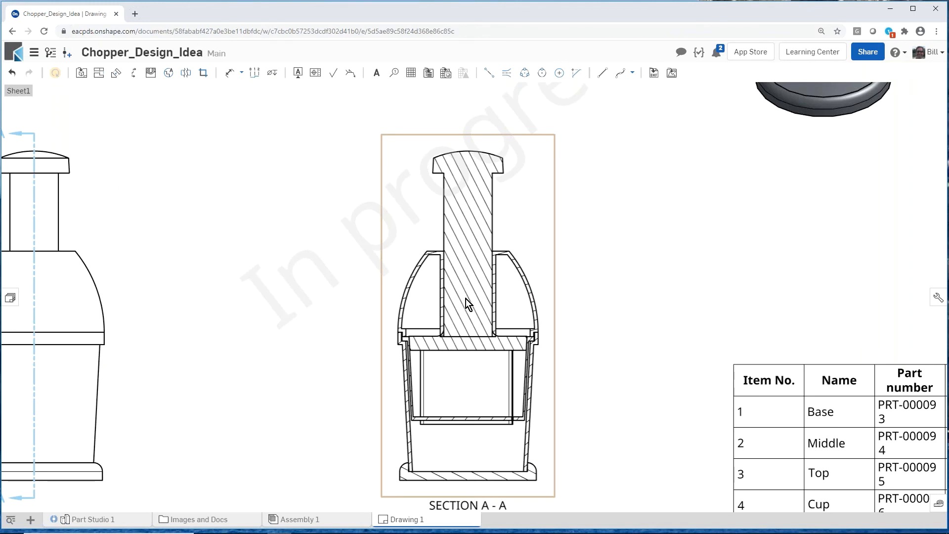
{"action": "scroll", "coordinate": [467, 297], "scroll_direction": "down", "scroll_amount": 5}
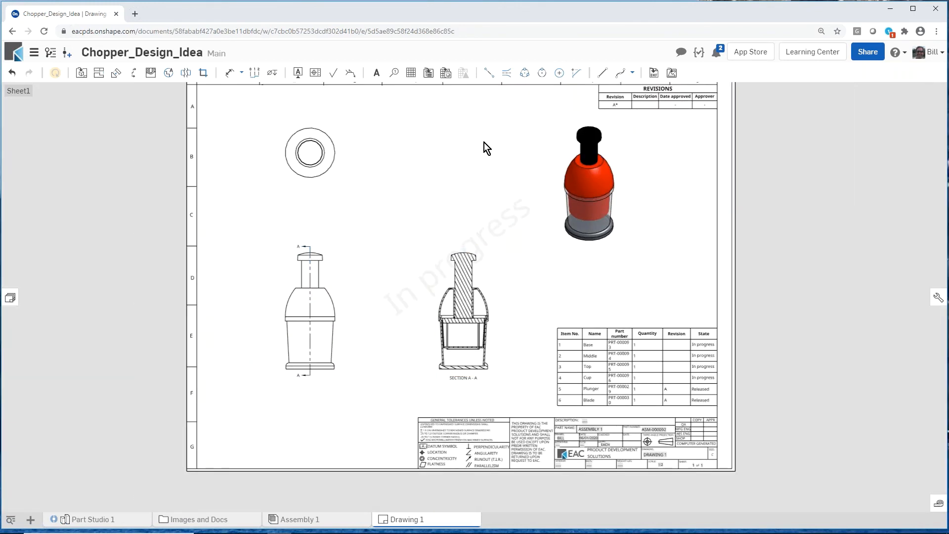
{"action": "scroll", "coordinate": [485, 146], "scroll_direction": "up", "scroll_amount": 1}
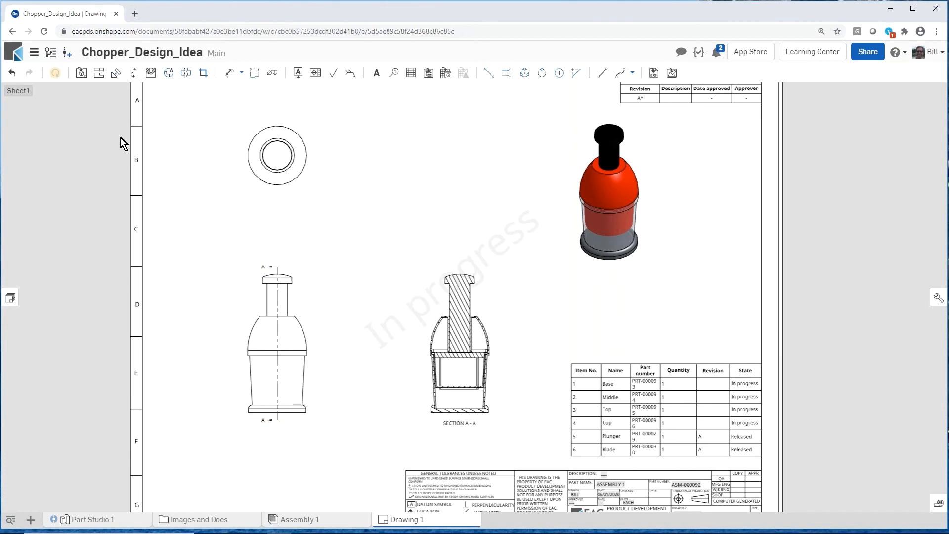
Step: Create a version of Main named V2-mfg and check it in the version history
{"action": "left_click", "coordinate": [67, 53]}
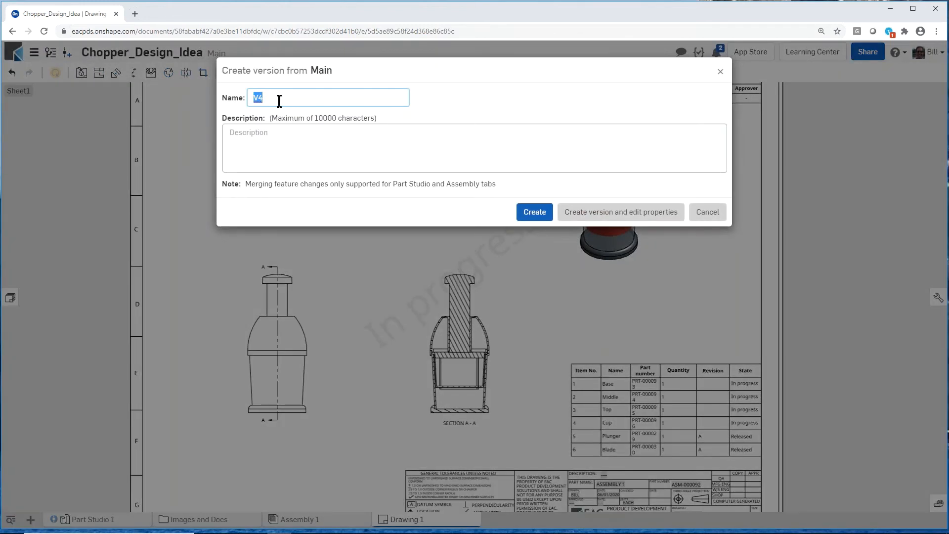
{"action": "left_click", "coordinate": [278, 98]}
{"action": "key", "text": "BackSpace"}
{"action": "type", "text": "2-re"}
{"action": "type", "text": "mfg"}
{"action": "left_click", "coordinate": [533, 212]}
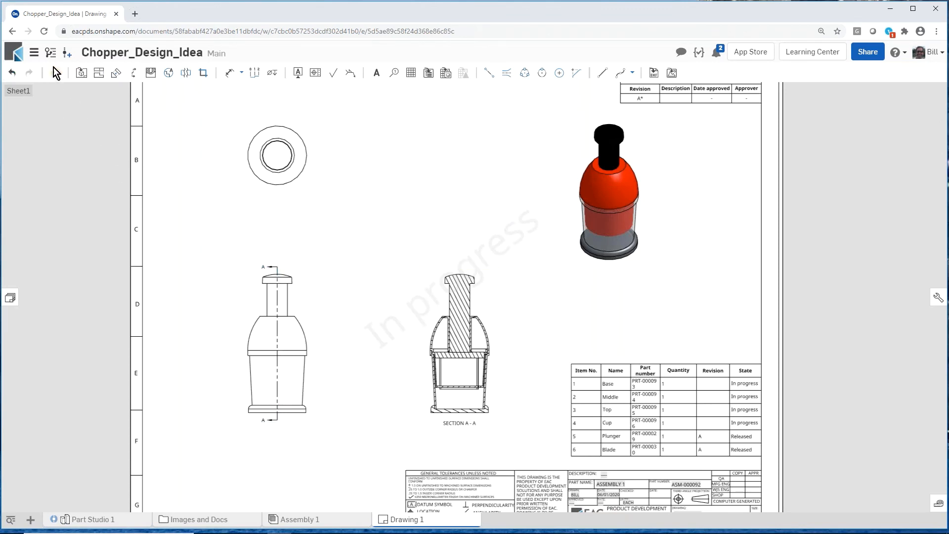
{"action": "left_click", "coordinate": [51, 54]}
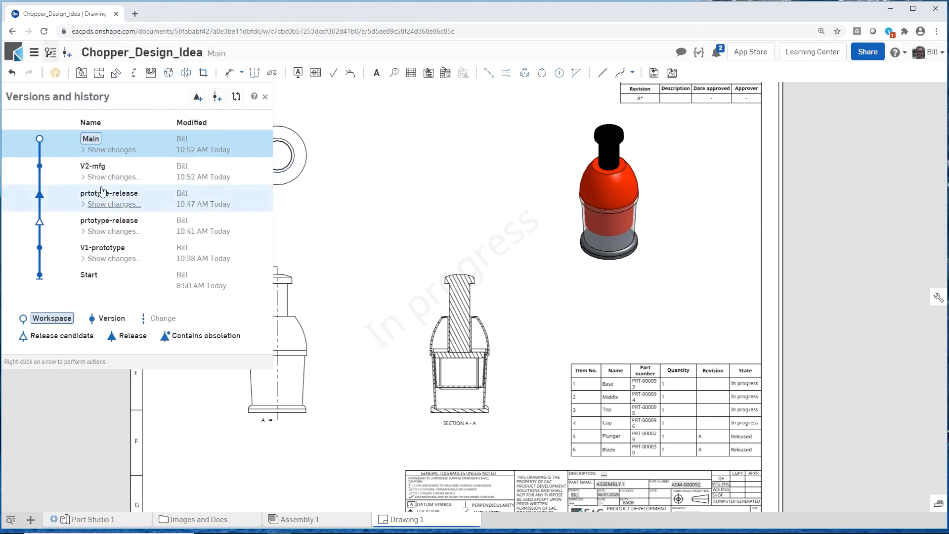
{"action": "left_click", "coordinate": [265, 97]}
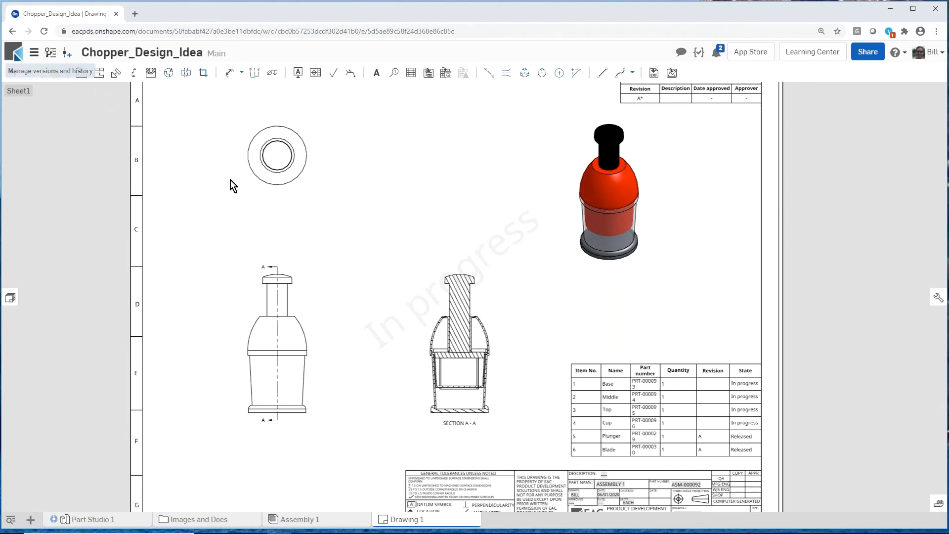
Step: Start a release candidate for Drawing 1 and review the revisions and states of its assembly and parts
{"action": "right_click", "coordinate": [415, 523]}
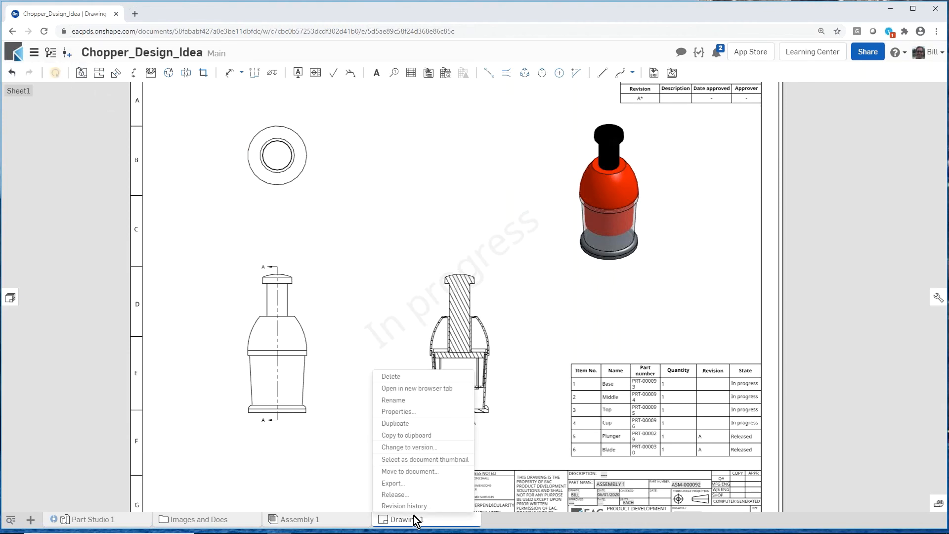
{"action": "left_click", "coordinate": [406, 495]}
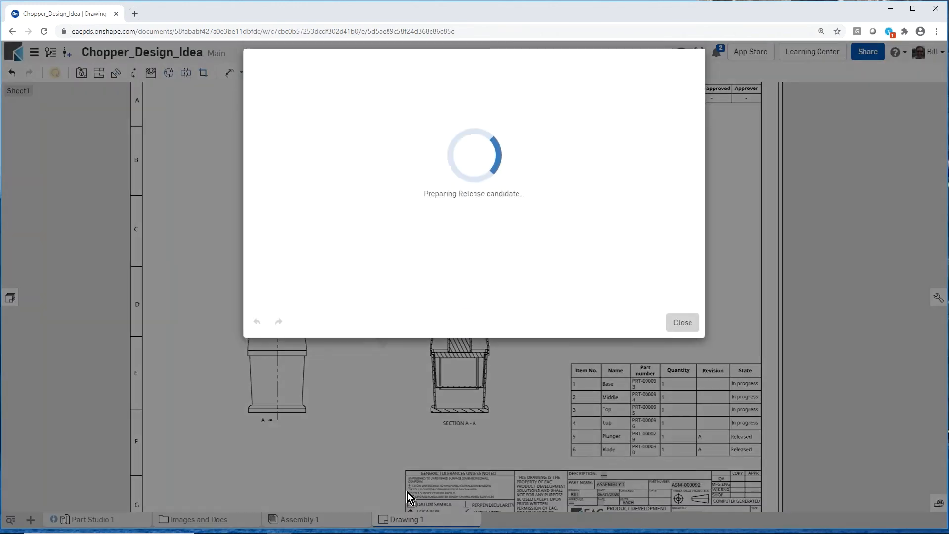
{"action": "scroll", "coordinate": [465, 163], "scroll_direction": "down", "scroll_amount": 2}
{"action": "scroll", "coordinate": [466, 191], "scroll_direction": "up", "scroll_amount": 2}
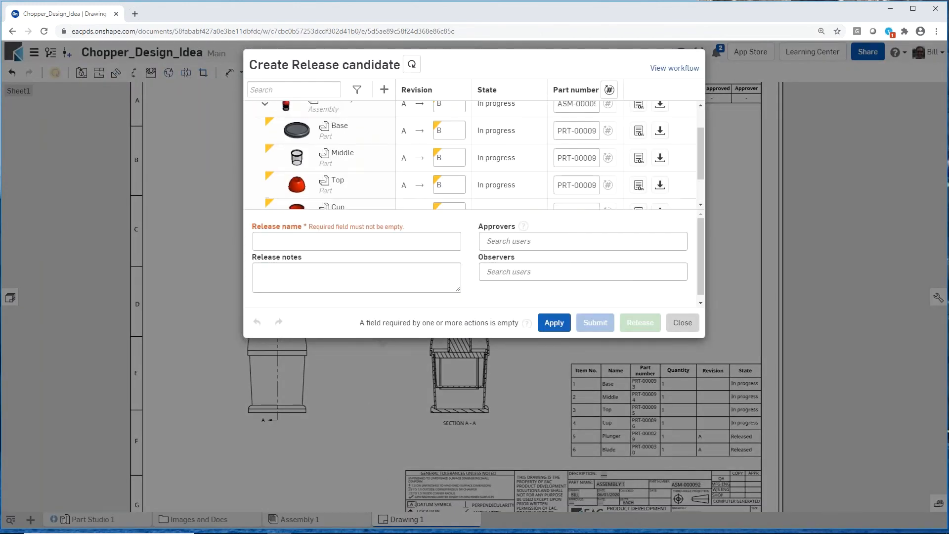
{"action": "scroll", "coordinate": [455, 195], "scroll_direction": "down", "scroll_amount": 2}
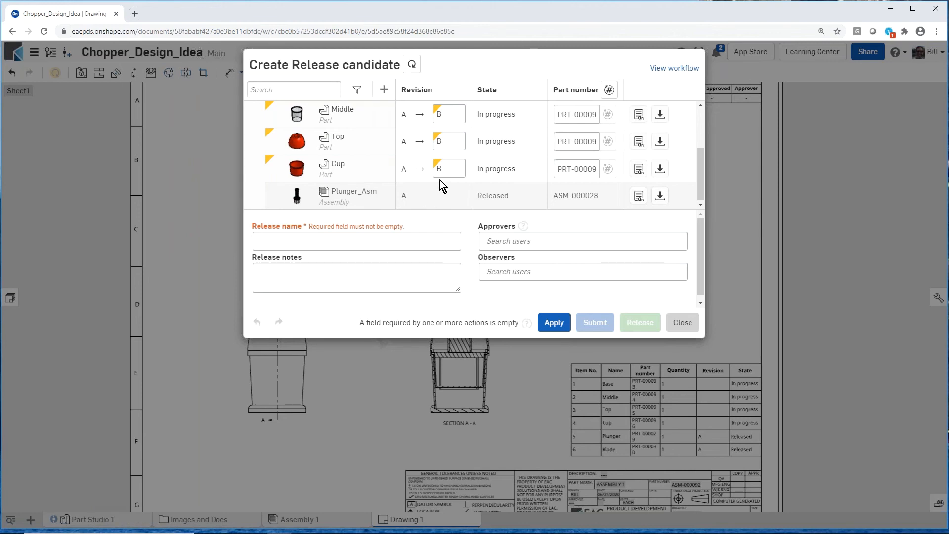
{"action": "scroll", "coordinate": [446, 196], "scroll_direction": "up", "scroll_amount": 2}
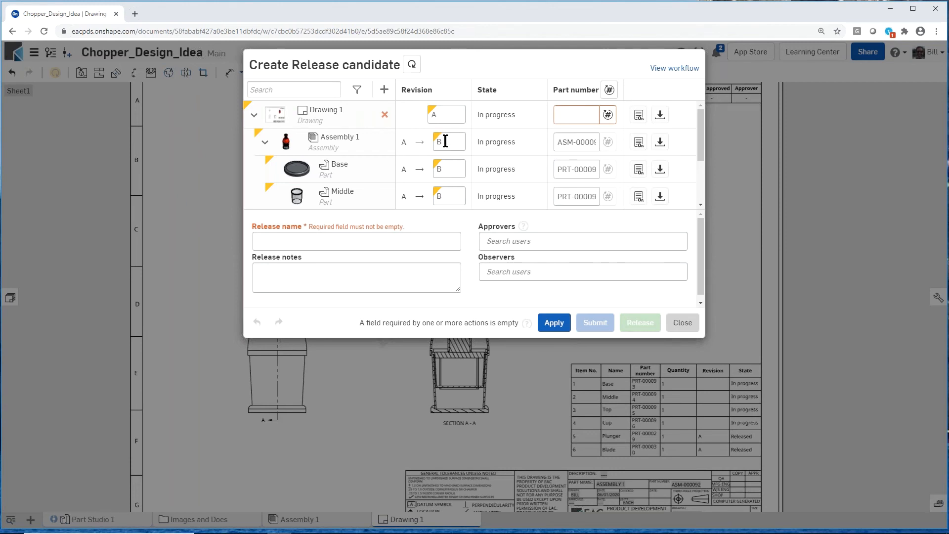
Step: Set Drawing 1's revision to B in the release candidate and generate its next part number
{"action": "double_click", "coordinate": [438, 113]}
{"action": "left_click", "coordinate": [411, 125]}
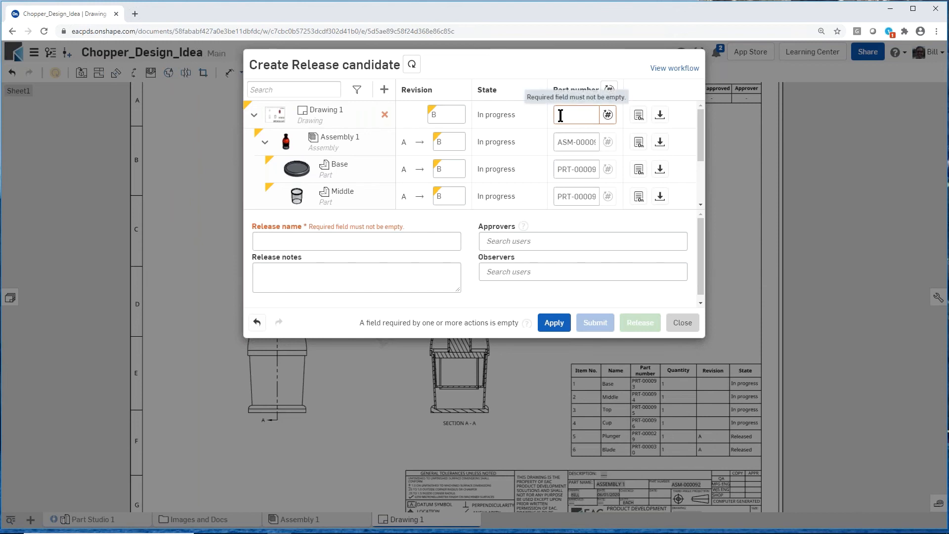
{"action": "left_click", "coordinate": [608, 115]}
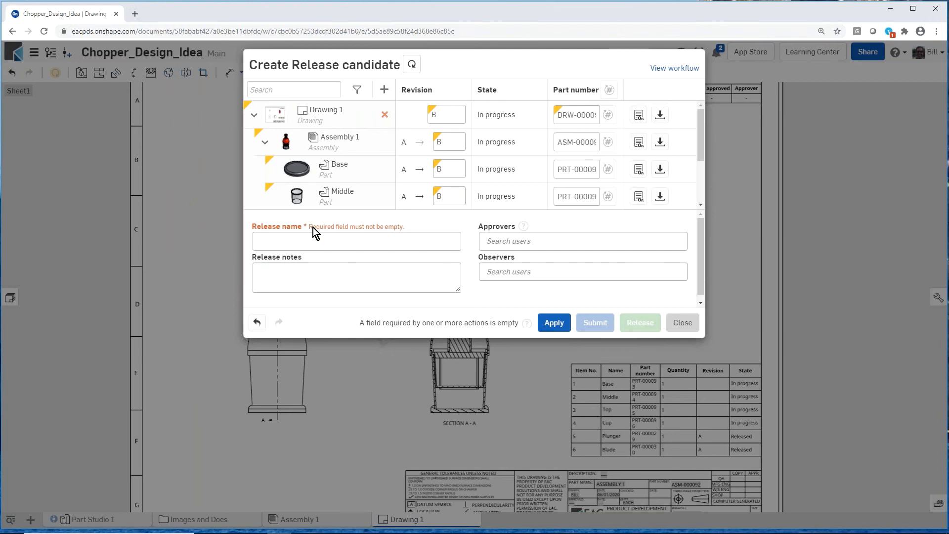
Step: Name the release RTM, release it directly and dismiss the release notice on the drawing
{"action": "left_click", "coordinate": [275, 238]}
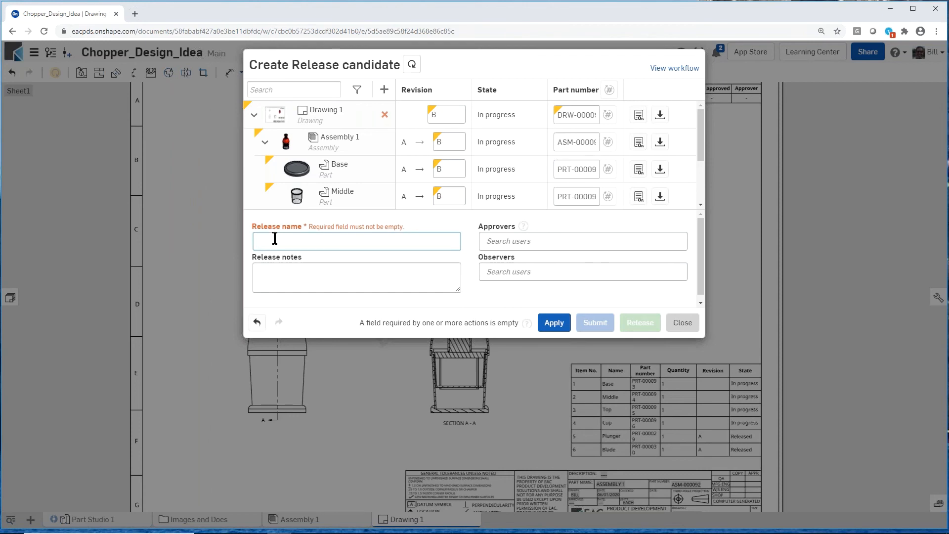
{"action": "type", "text": "RTM"}
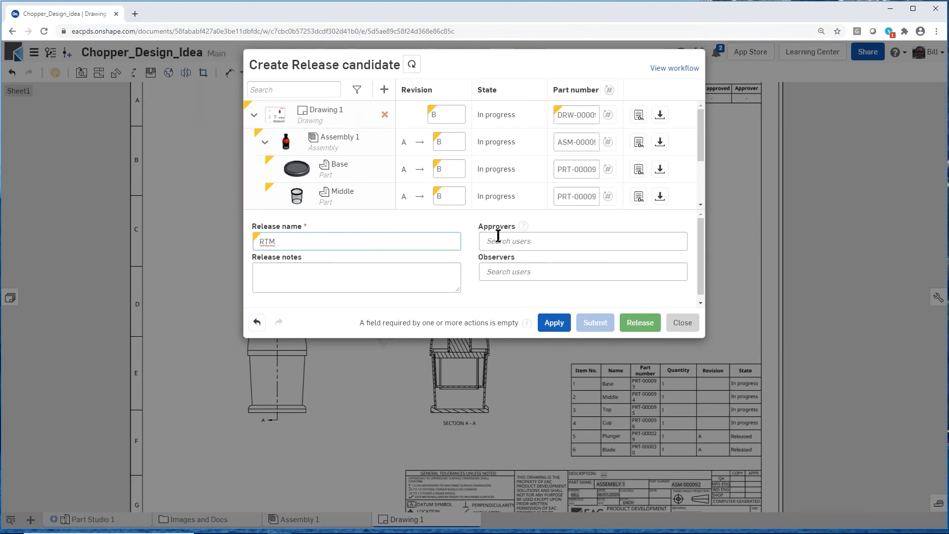
{"action": "left_click", "coordinate": [645, 324]}
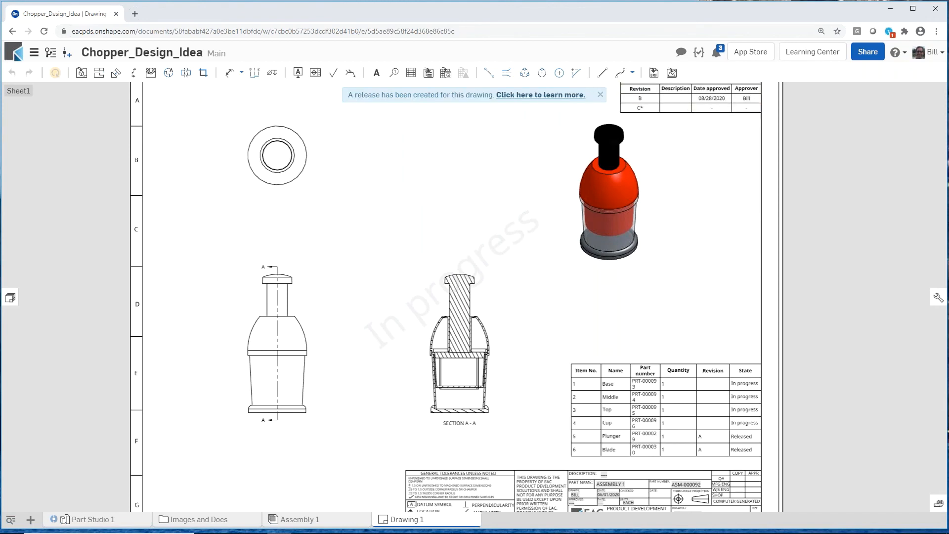
{"action": "left_click", "coordinate": [600, 95]}
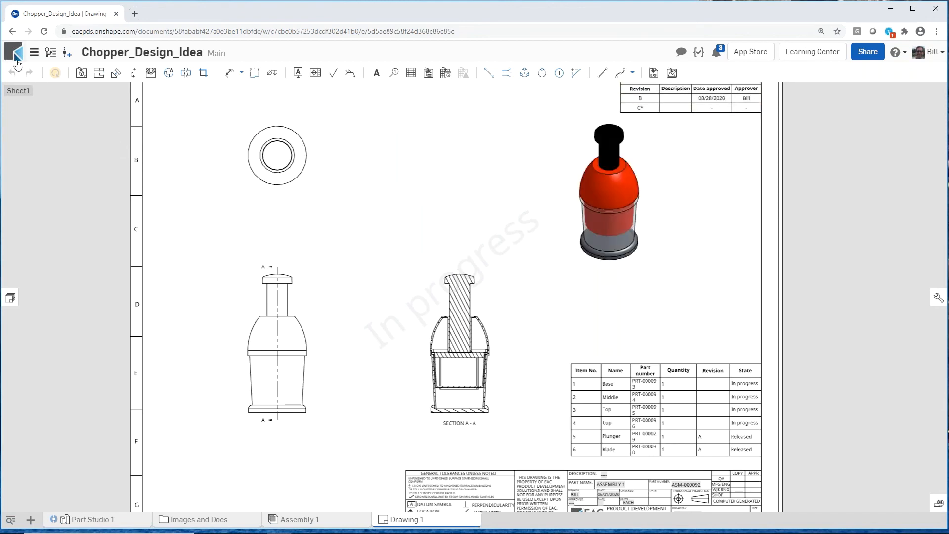
Step: Check the RTM entry and its associated release in the document's version history
{"action": "left_click", "coordinate": [50, 53]}
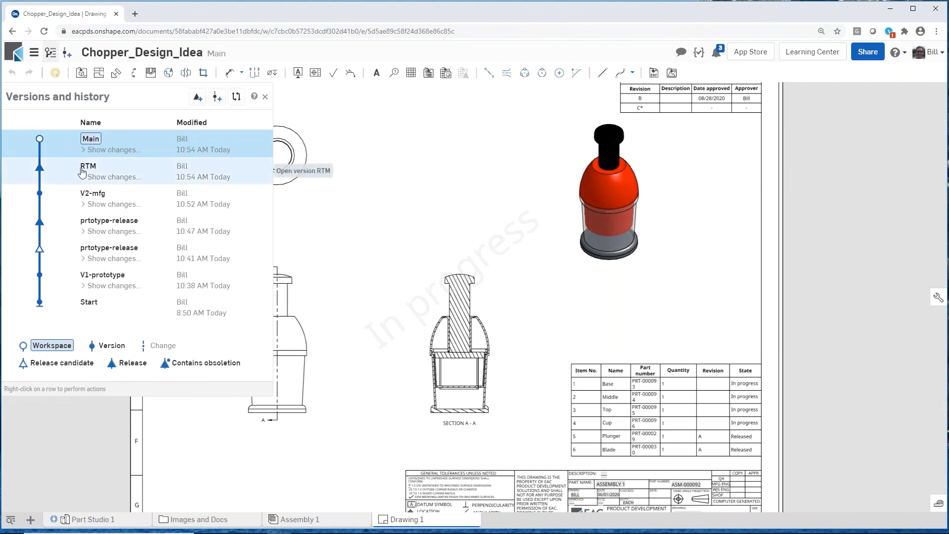
{"action": "right_click", "coordinate": [83, 172]}
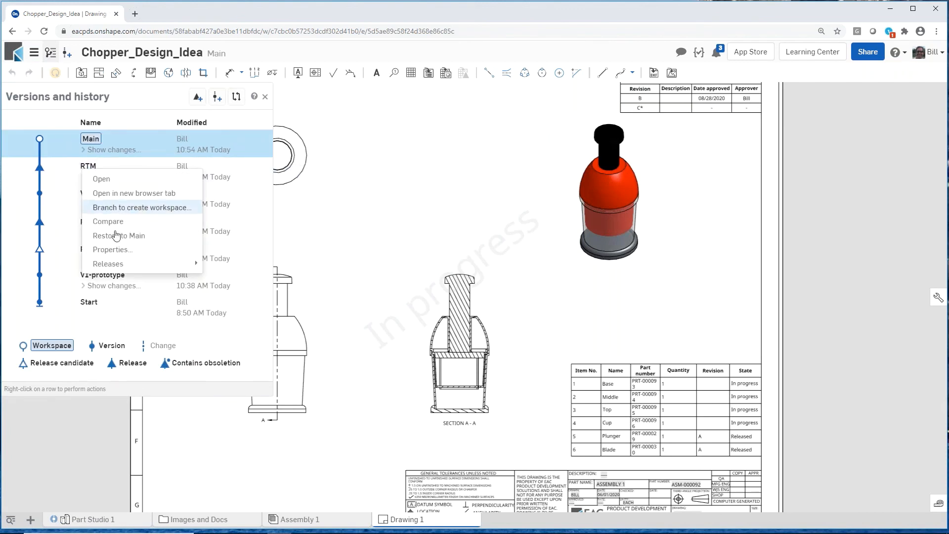
{"action": "mouse_move", "coordinate": [129, 265]}
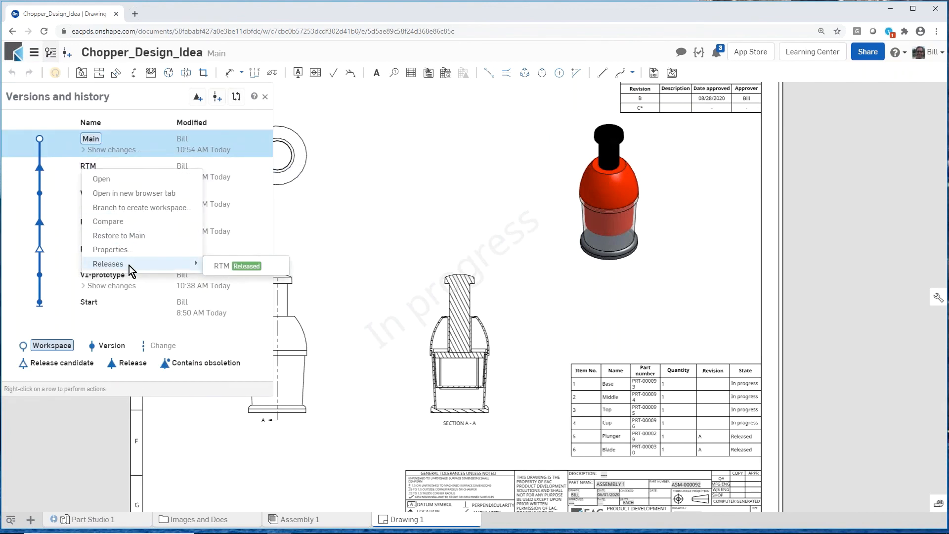
{"action": "left_click", "coordinate": [341, 212]}
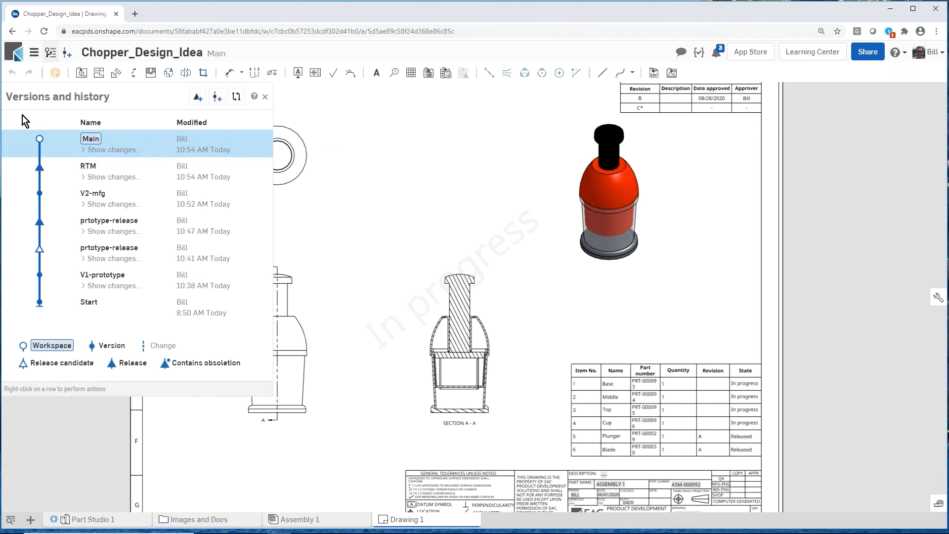
{"action": "left_click", "coordinate": [265, 96]}
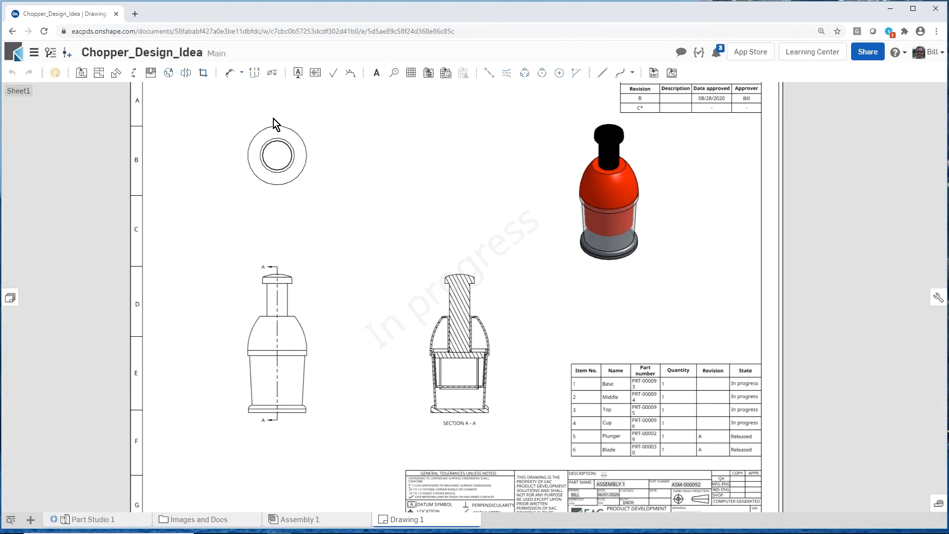
Step: Examine the revision table and the revision and state columns of the parts table on Drawing 1
{"action": "scroll", "coordinate": [705, 84], "scroll_direction": "up", "scroll_amount": 5}
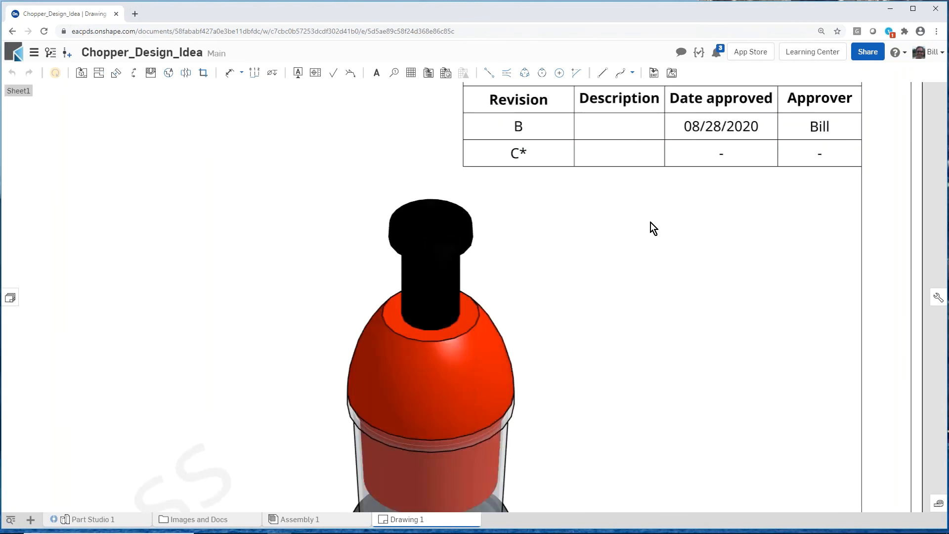
{"action": "scroll", "coordinate": [649, 205], "scroll_direction": "down", "scroll_amount": 5}
{"action": "left_click", "coordinate": [674, 422]}
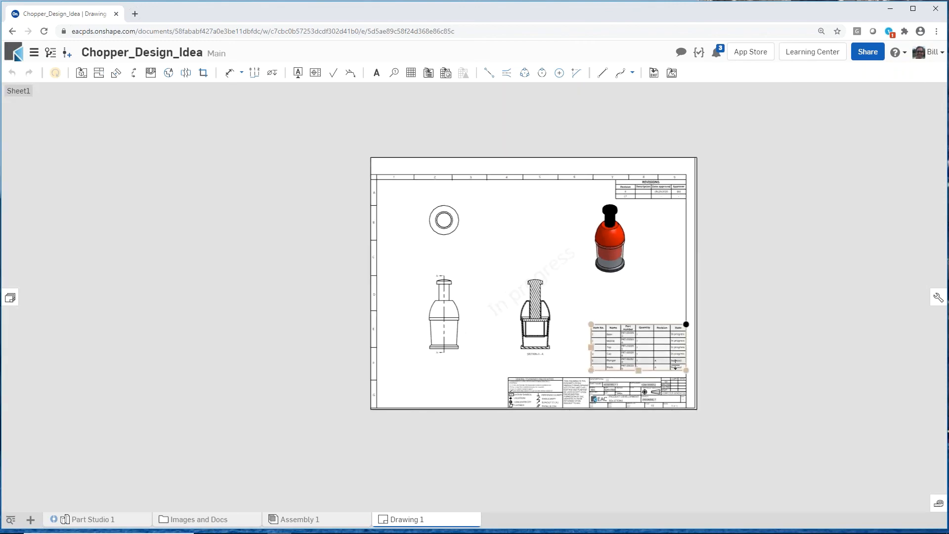
{"action": "scroll", "coordinate": [674, 423], "scroll_direction": "up", "scroll_amount": 4}
{"action": "scroll", "coordinate": [662, 358], "scroll_direction": "up", "scroll_amount": 2}
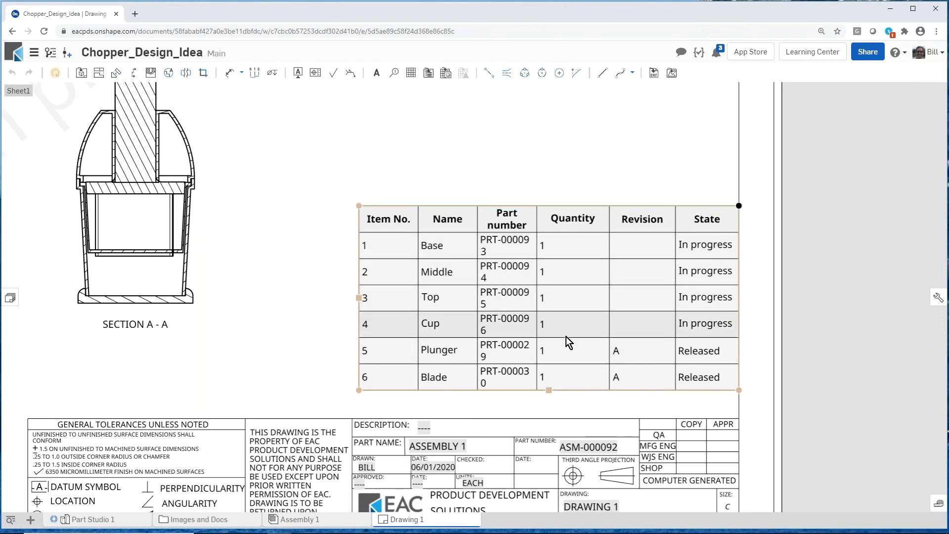
{"action": "scroll", "coordinate": [527, 362], "scroll_direction": "down", "scroll_amount": 3}
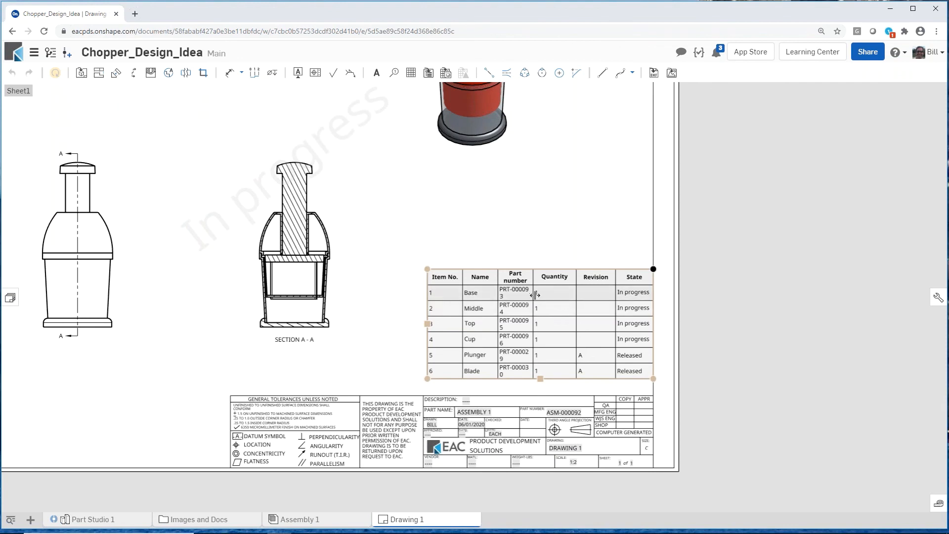
{"action": "scroll", "coordinate": [538, 322], "scroll_direction": "down", "scroll_amount": 2}
{"action": "scroll", "coordinate": [407, 217], "scroll_direction": "down", "scroll_amount": 4}
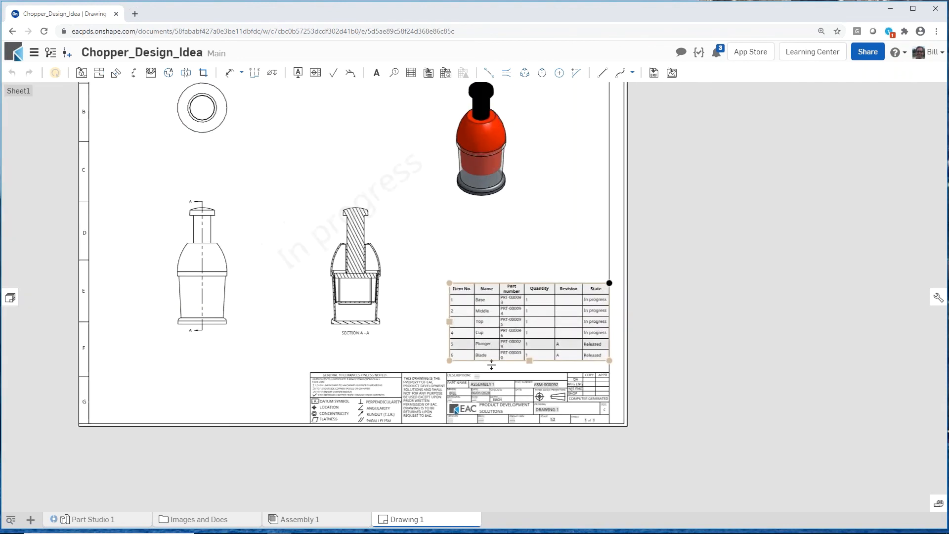
{"action": "scroll", "coordinate": [383, 229], "scroll_direction": "up", "scroll_amount": 2}
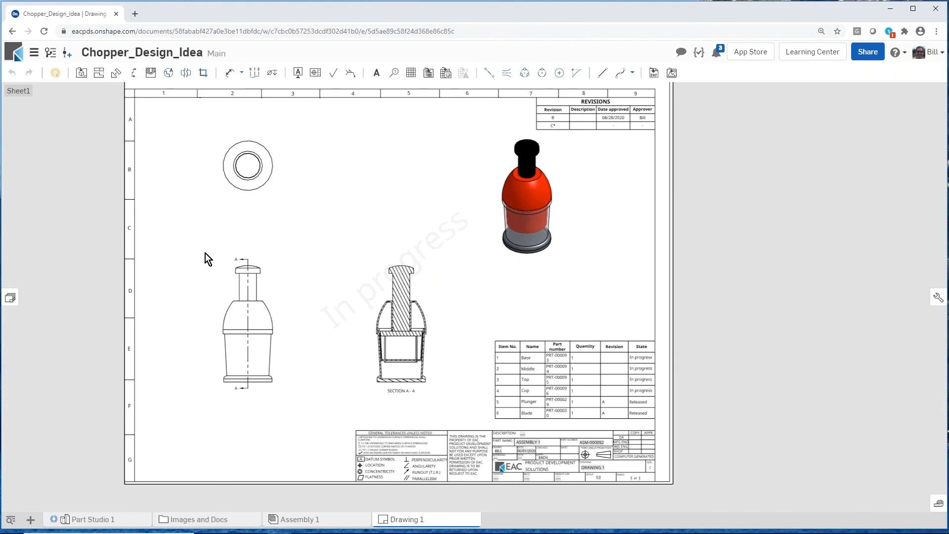
Step: Change the drawing's Assembly 1 reference to the released assembly ASM-000092 (B) from the current document
{"action": "left_click", "coordinate": [10, 297]}
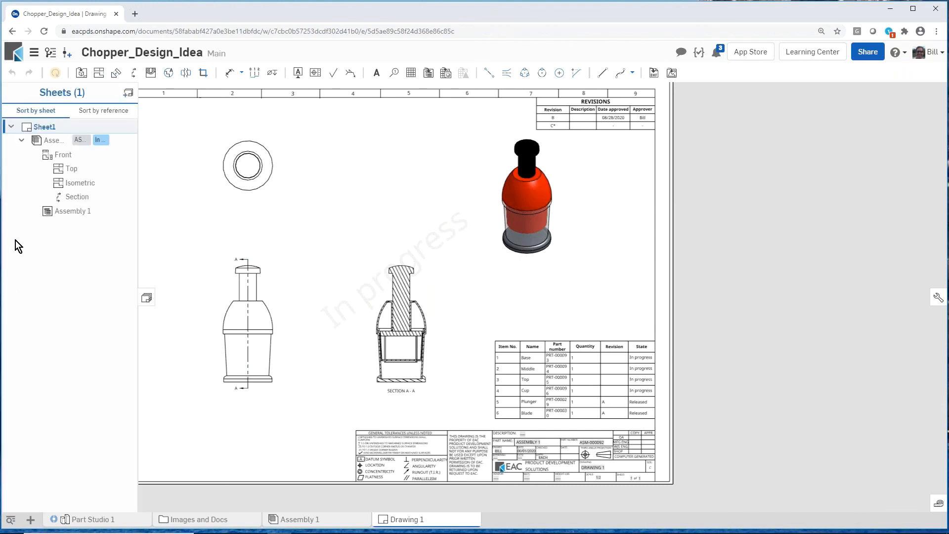
{"action": "right_click", "coordinate": [53, 143]}
{"action": "left_click", "coordinate": [74, 167]}
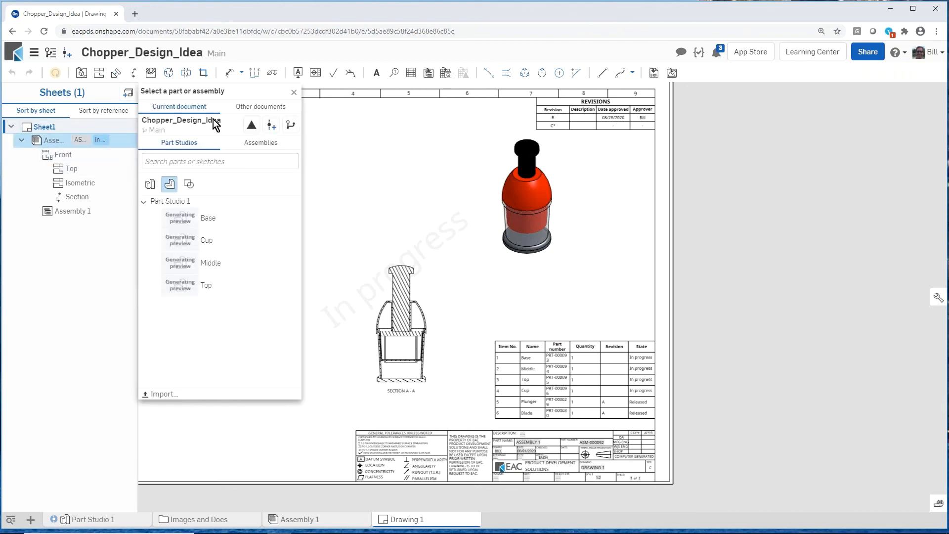
{"action": "left_click", "coordinate": [262, 143]}
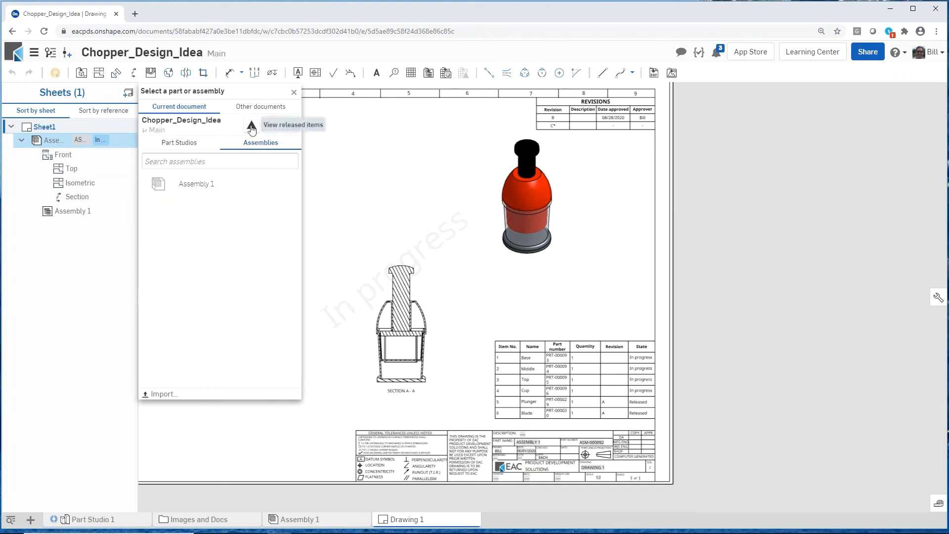
{"action": "left_click", "coordinate": [251, 126]}
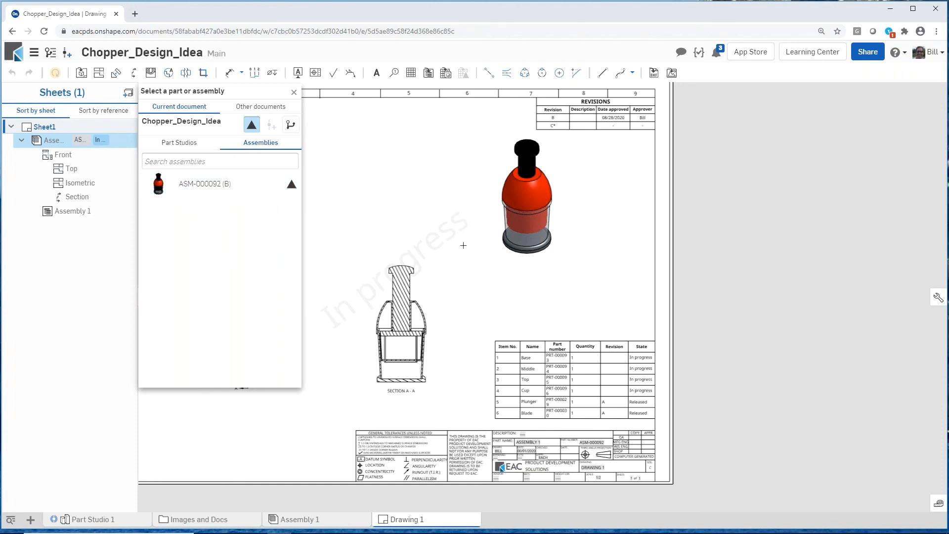
{"action": "left_click", "coordinate": [191, 185]}
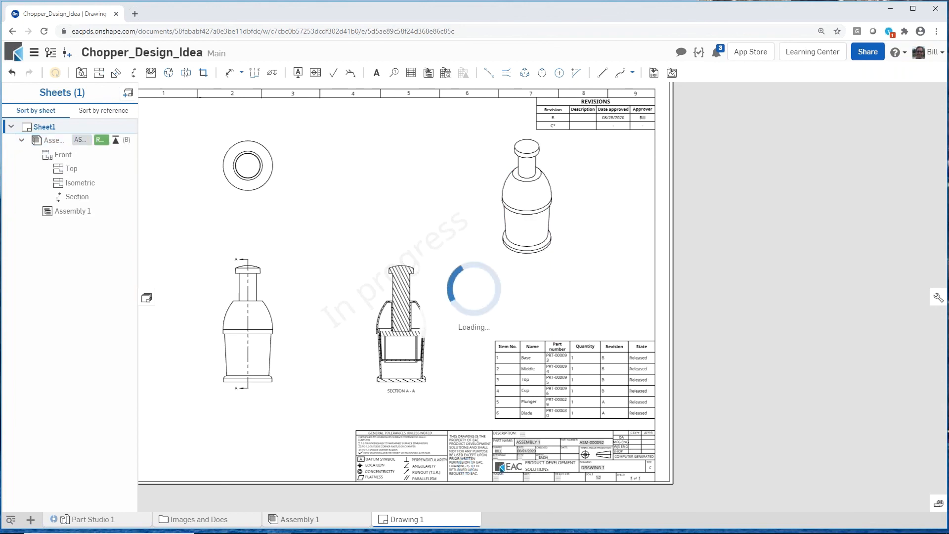
Step: Examine the parts table's revisions and states on the updated drawing and review the document's version history
{"action": "scroll", "coordinate": [668, 411], "scroll_direction": "up", "scroll_amount": 5}
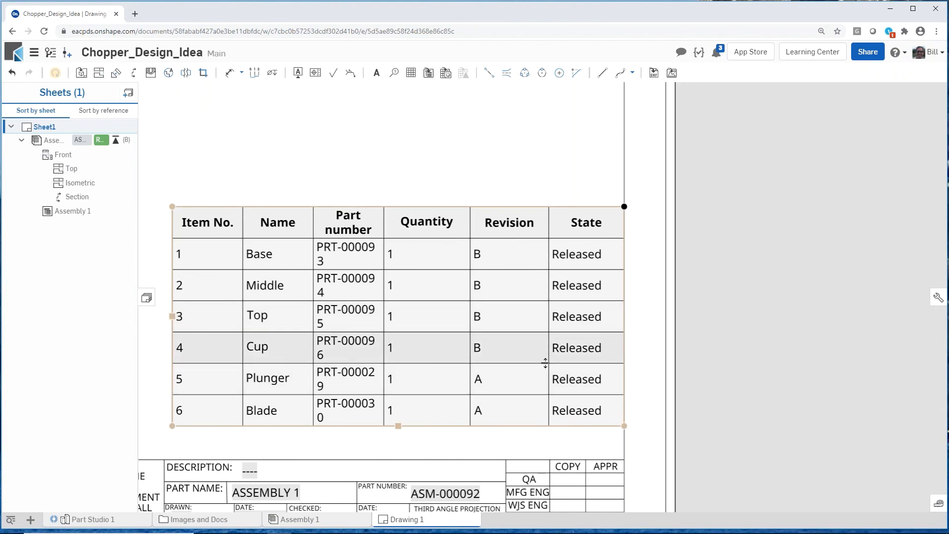
{"action": "scroll", "coordinate": [540, 360], "scroll_direction": "down", "scroll_amount": 5}
{"action": "scroll", "coordinate": [382, 322], "scroll_direction": "up", "scroll_amount": 1}
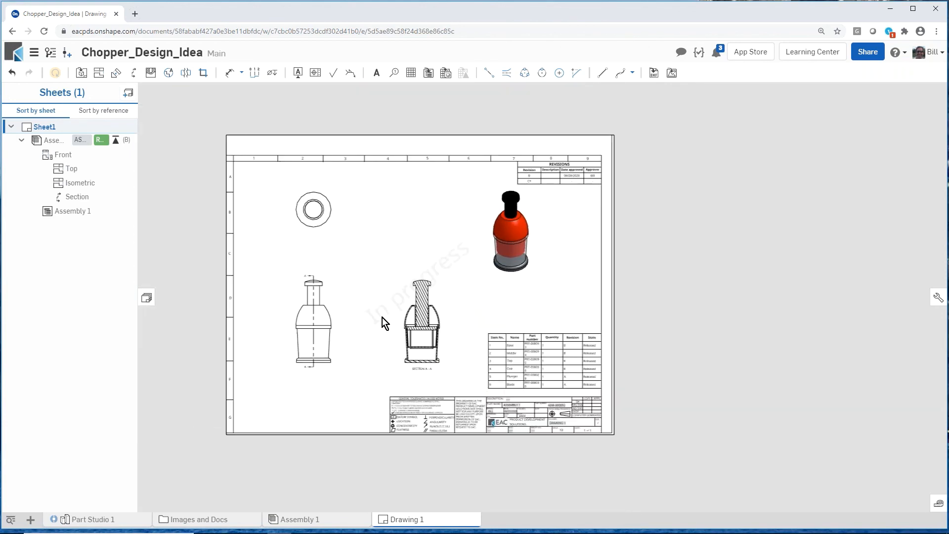
{"action": "scroll", "coordinate": [344, 282], "scroll_direction": "up", "scroll_amount": 1}
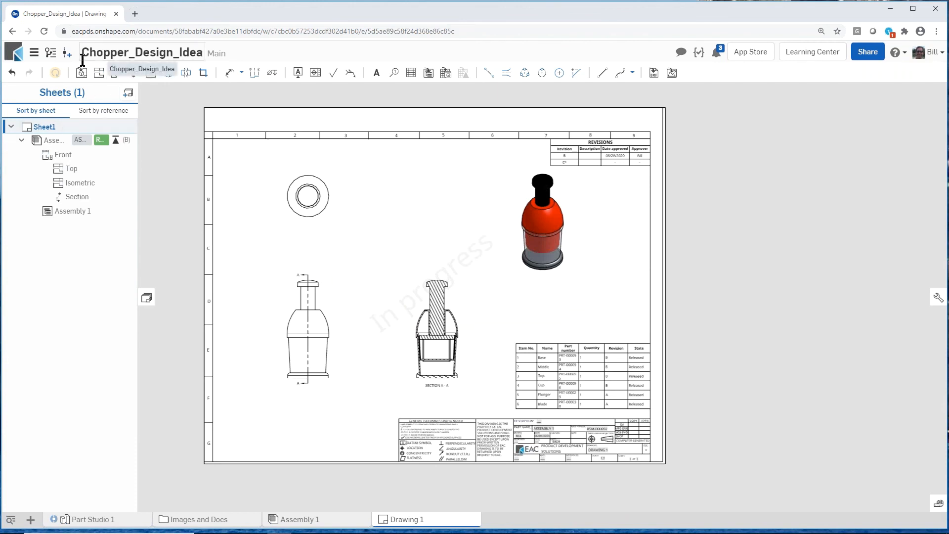
{"action": "left_click", "coordinate": [51, 53]}
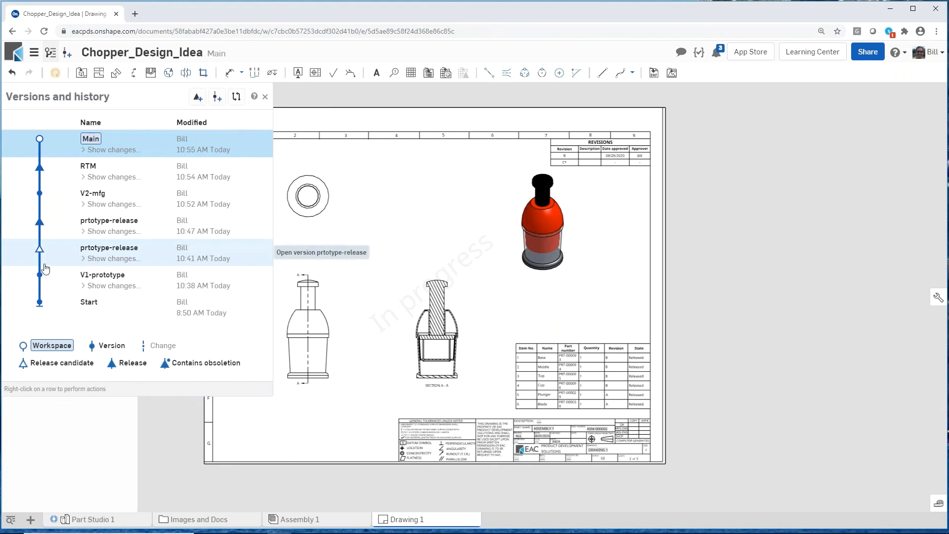
{"action": "left_click", "coordinate": [264, 97]}
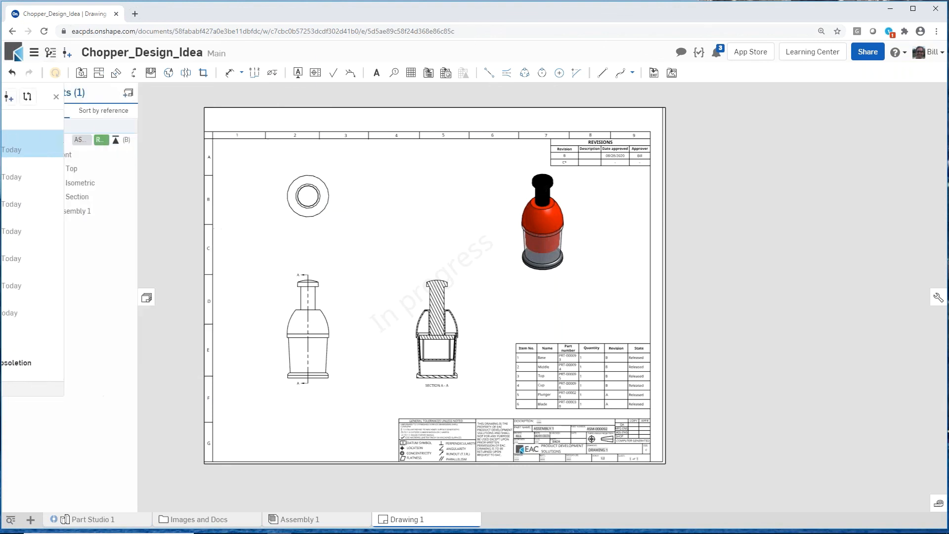